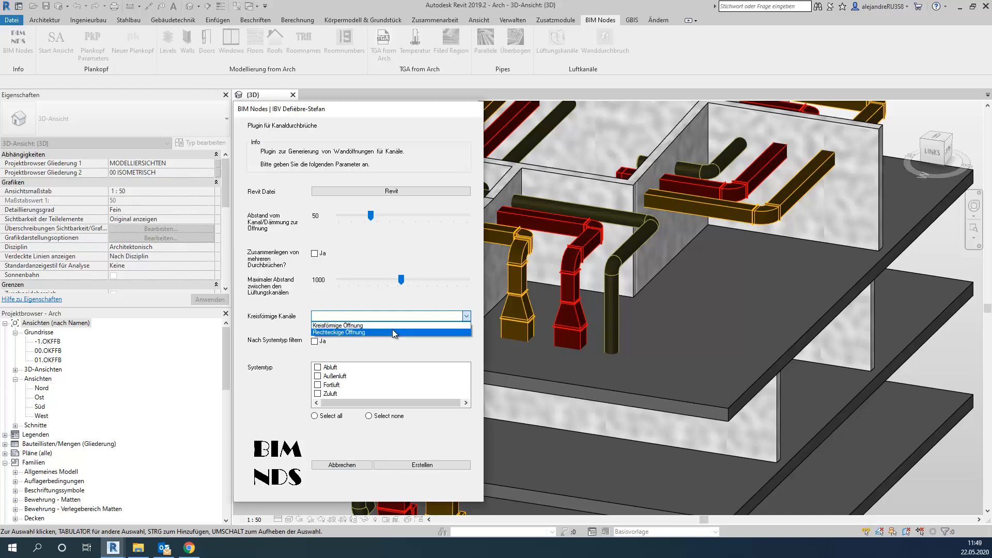
Set circular ducts to Rechteckige Öffnung and generate the wall openings.
click(393, 332)
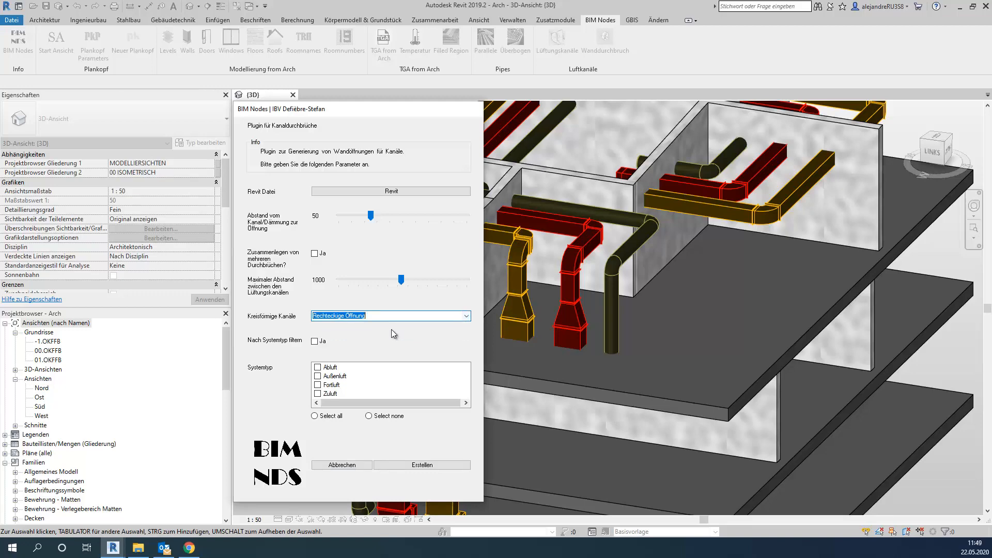
click(402, 466)
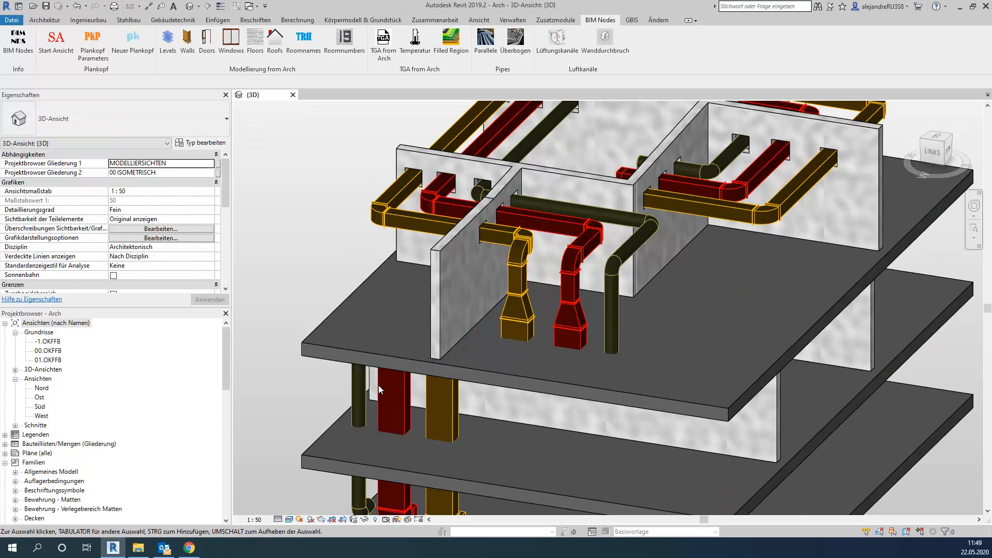
Hide the linked TGA.rvt duct model in the 3D view so only the walls with their openings show.
shift+middle_drag(378, 386, 510, 297)
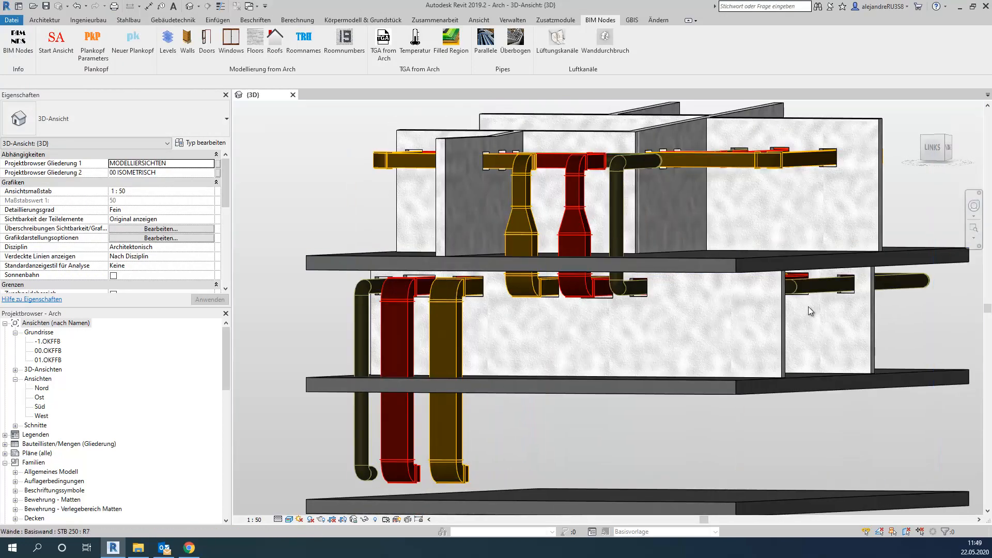
shift+middle_drag(810, 310, 316, 298)
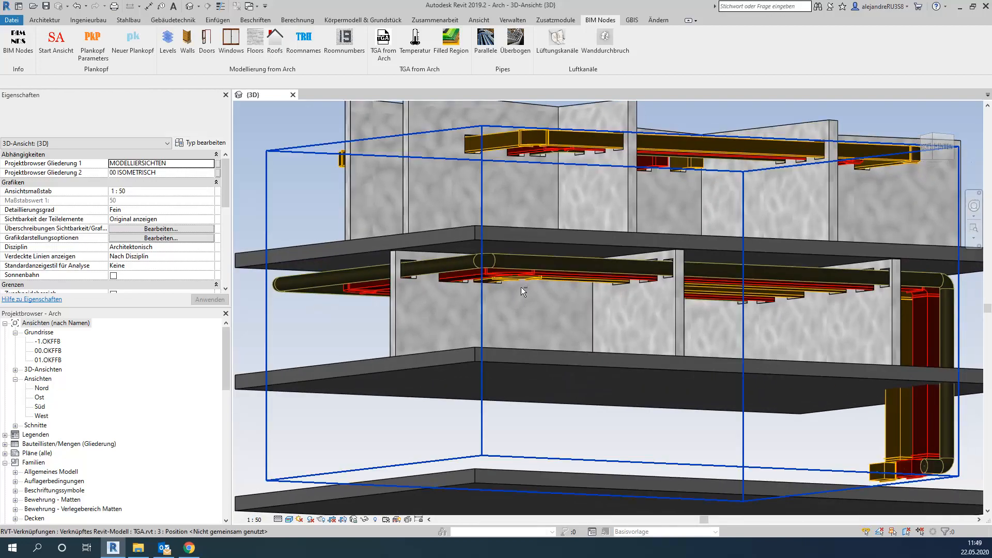
shift+middle_drag(521, 287, 718, 300)
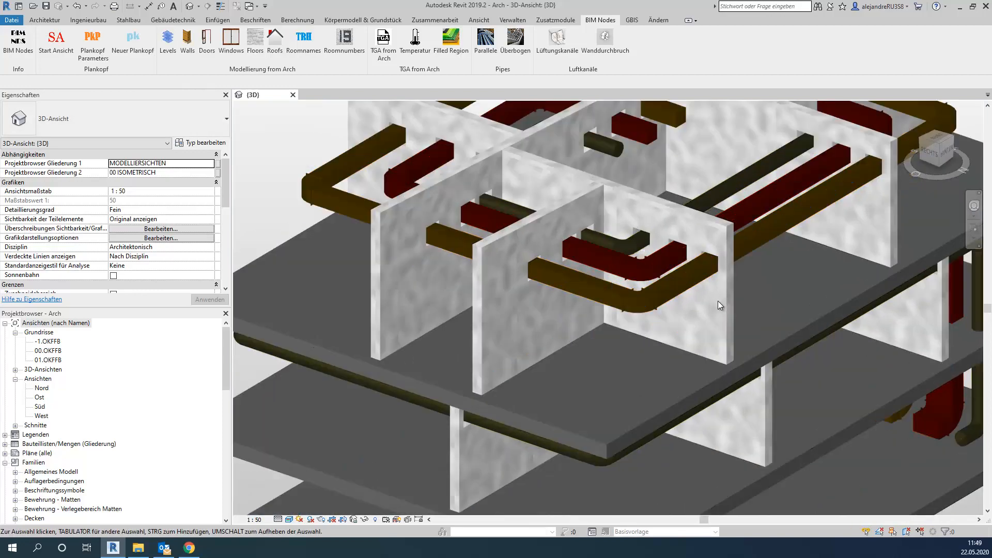
scroll(758, 265, down, 3)
scroll(753, 286, up, 2)
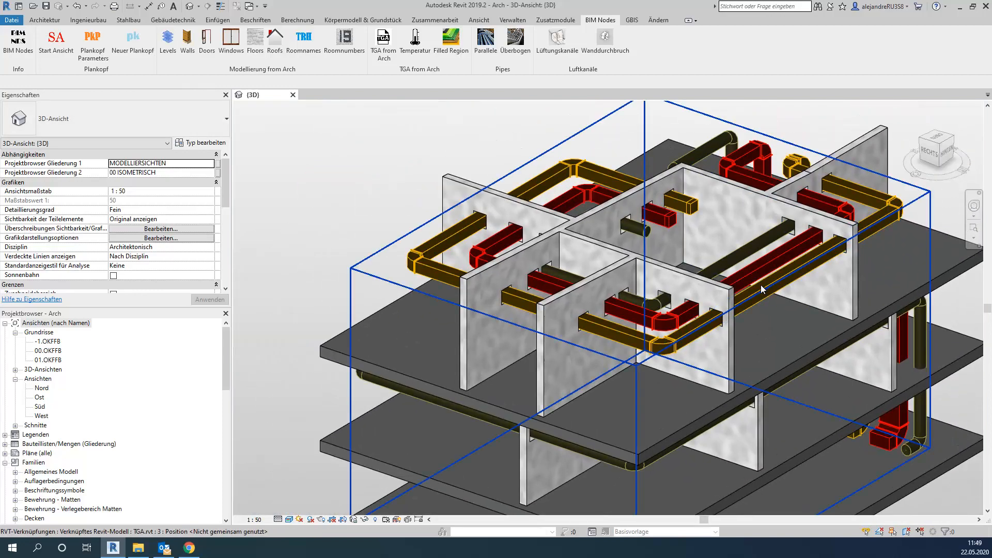
click(761, 284)
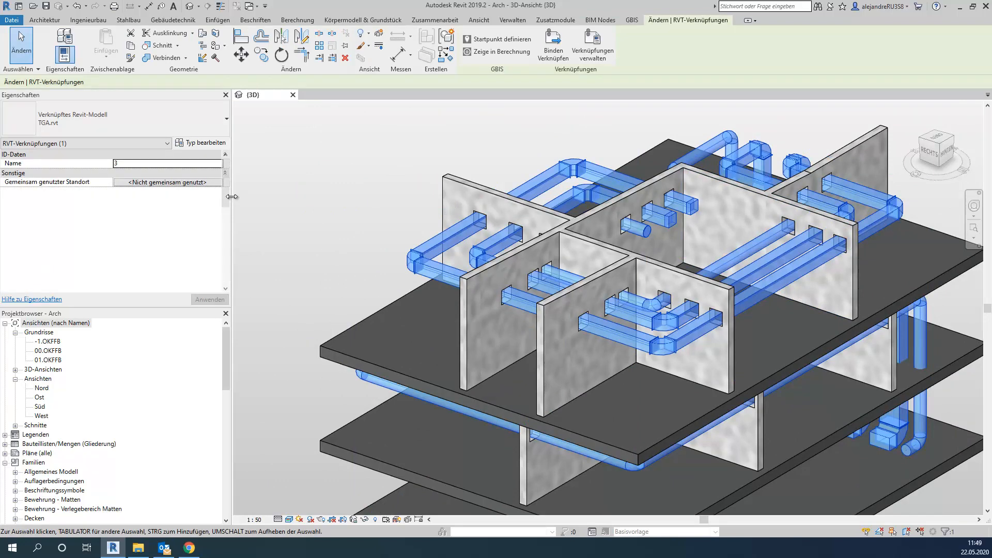
right_click(266, 198)
mouse_move(424, 273)
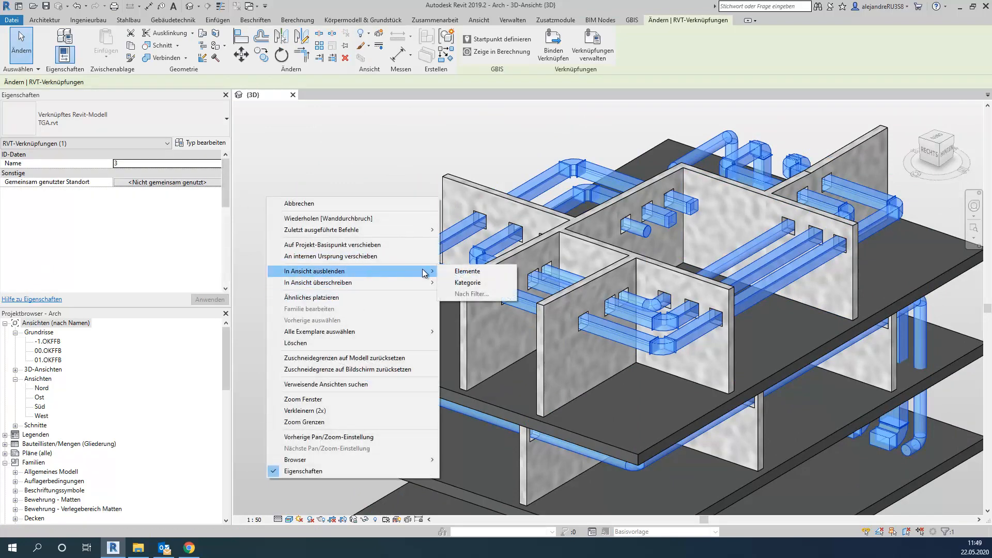
click(468, 271)
shift+middle_drag(497, 302, 330, 310)
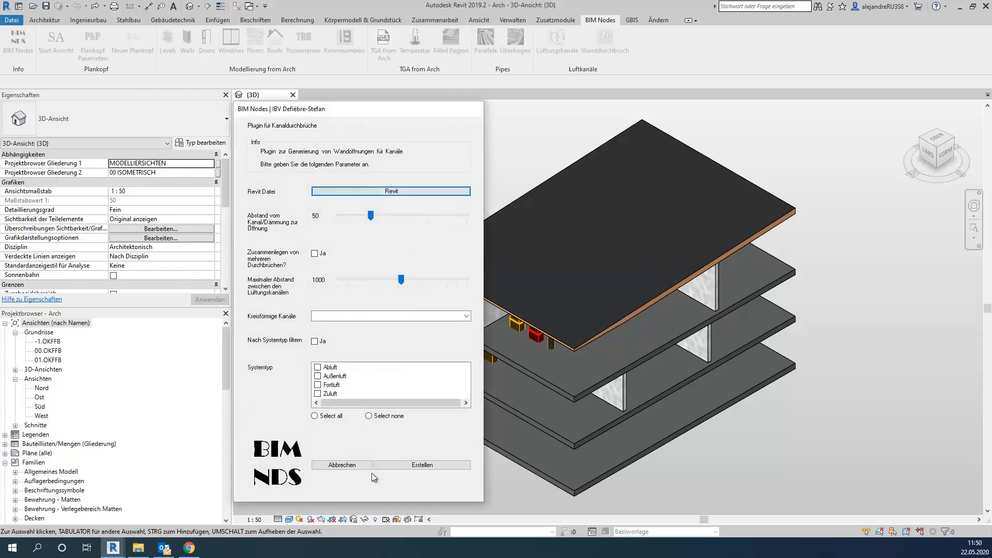
Dismiss the duct opening dialog and hide the sheet-metal roof element in the 3D view.
click(317, 465)
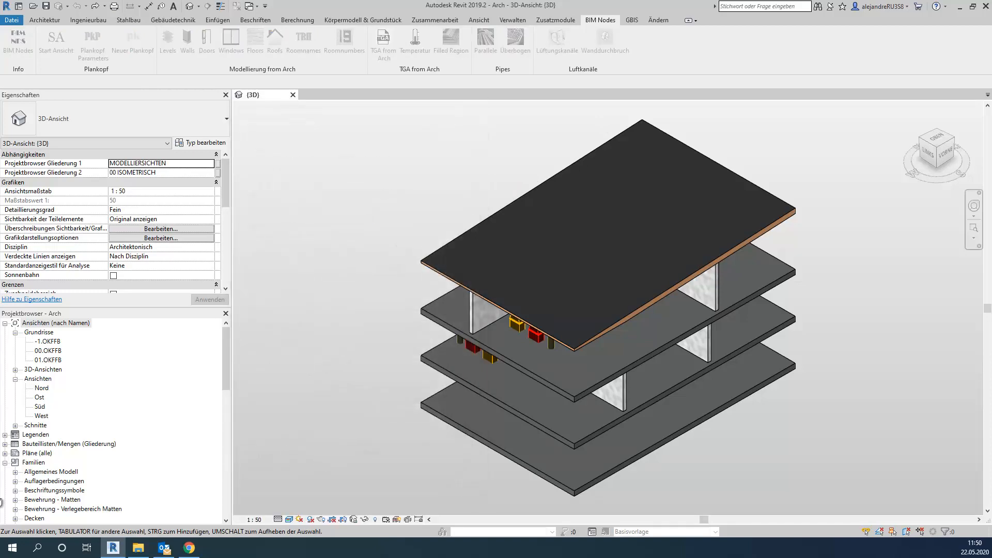
click(604, 330)
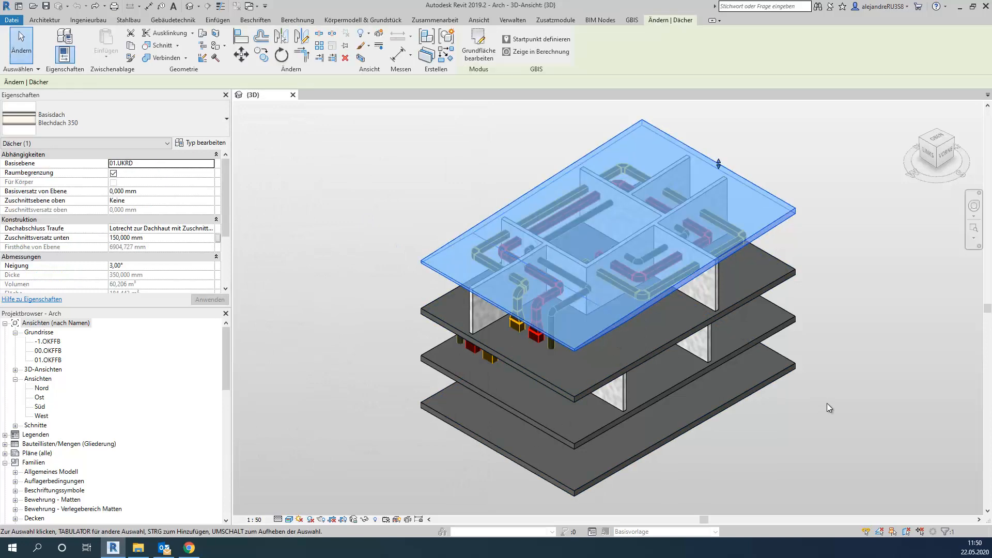
right_click(827, 403)
mouse_move(869, 196)
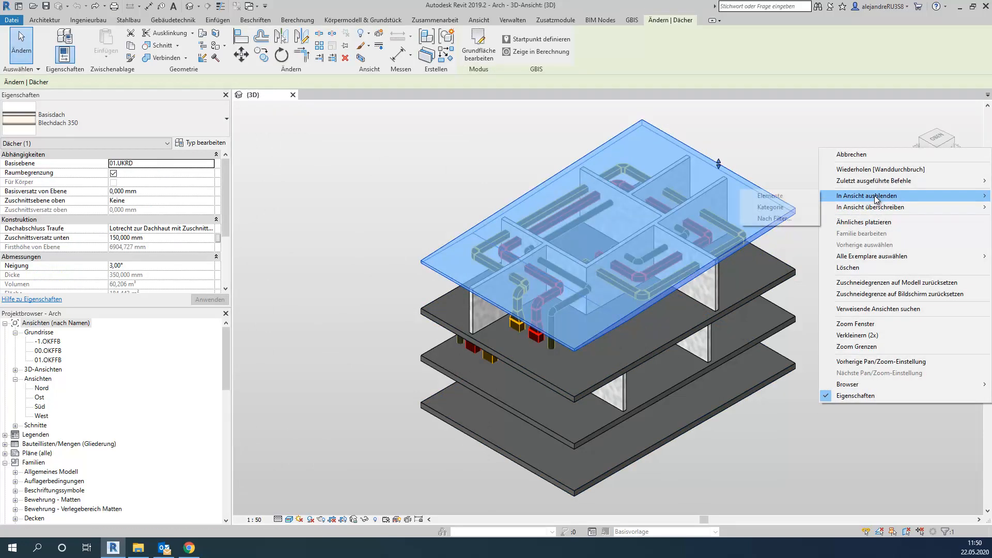
click(811, 196)
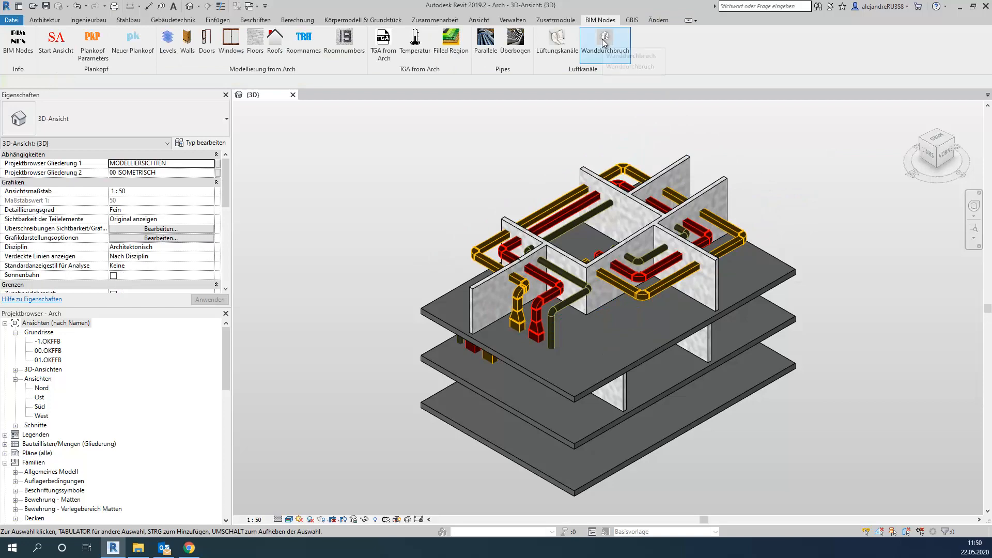
Generate wall openings with Wanddurchbruch for the linked duct model, using 0 clearance and Kreisförmige Öffnung for circular ducts.
click(605, 43)
shift+middle_drag(642, 274, 657, 190)
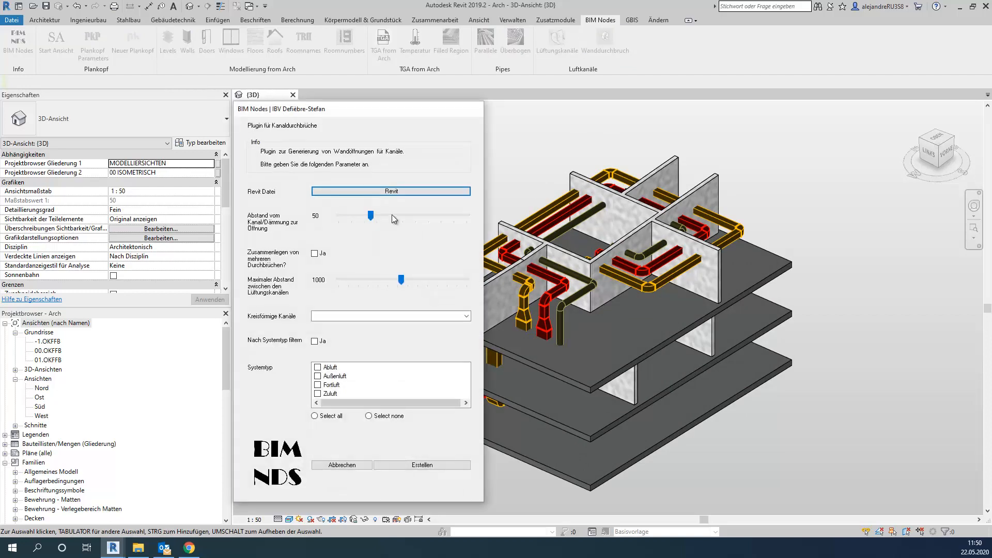
click(367, 191)
click(549, 297)
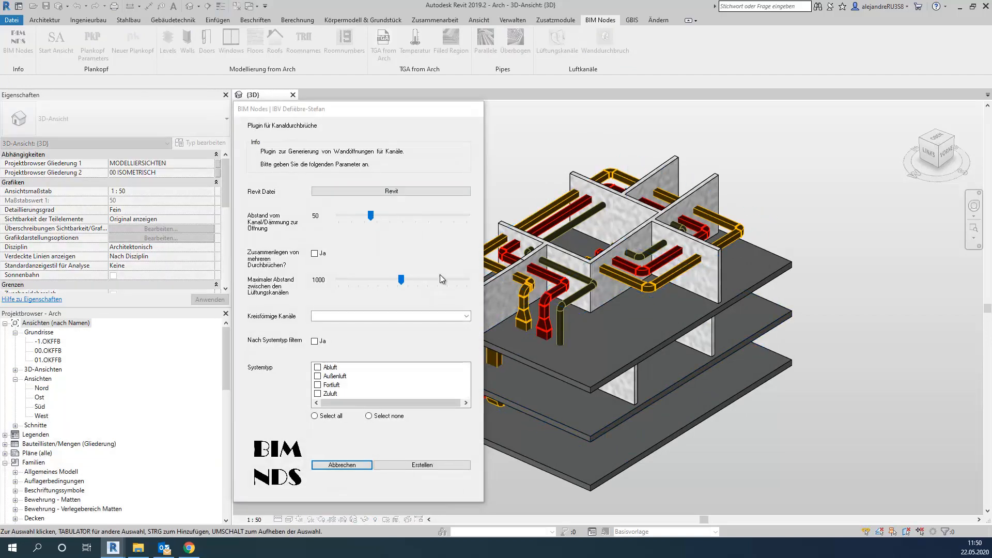
drag(370, 216, 349, 217)
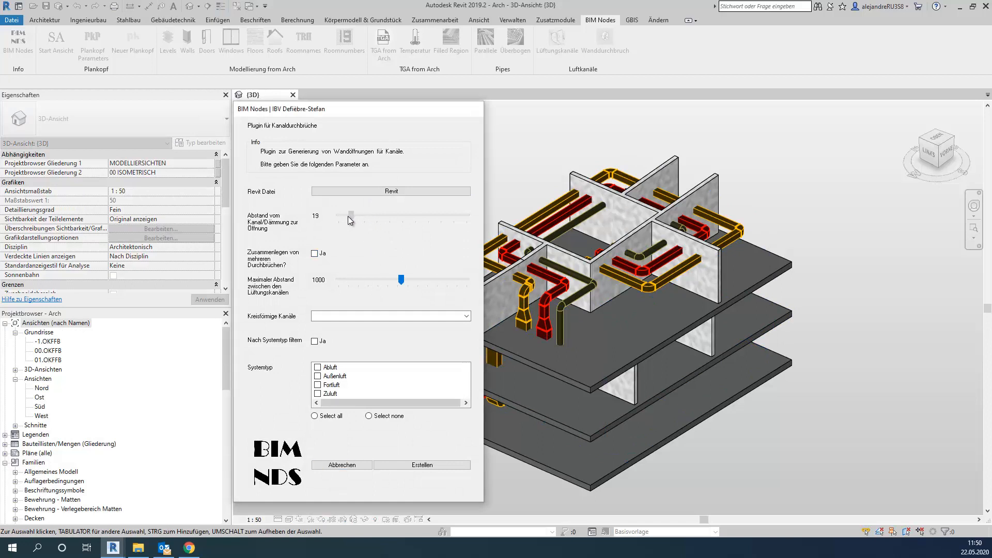
click(466, 316)
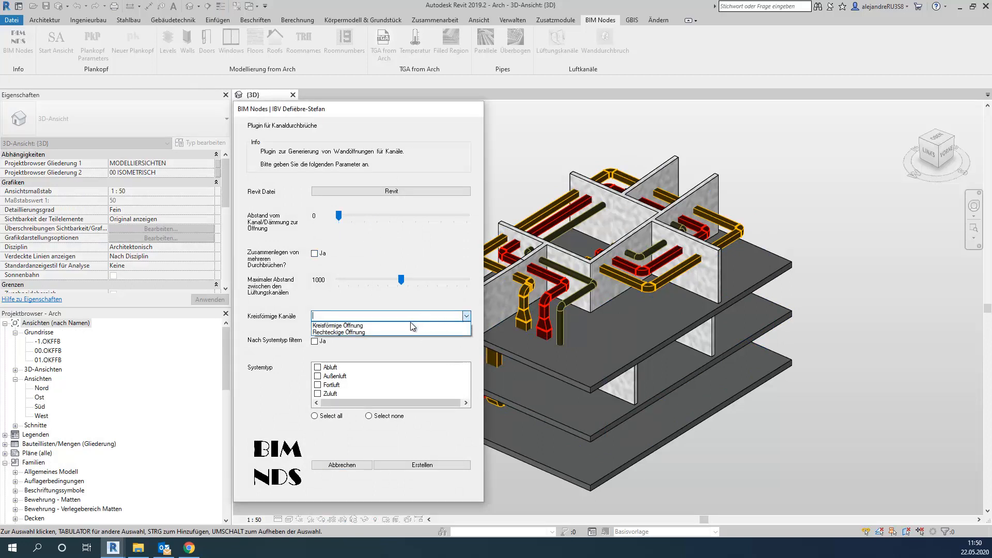
click(404, 326)
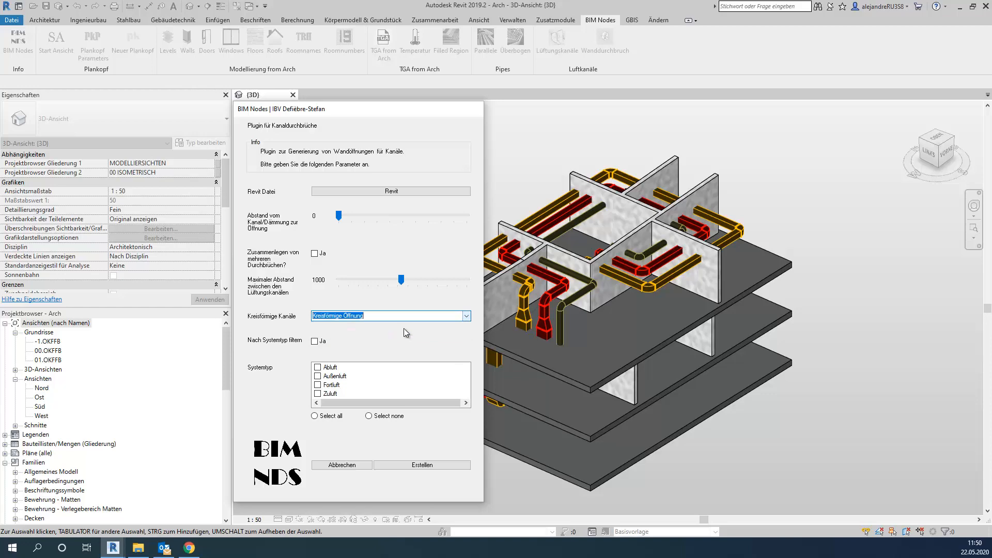
click(420, 466)
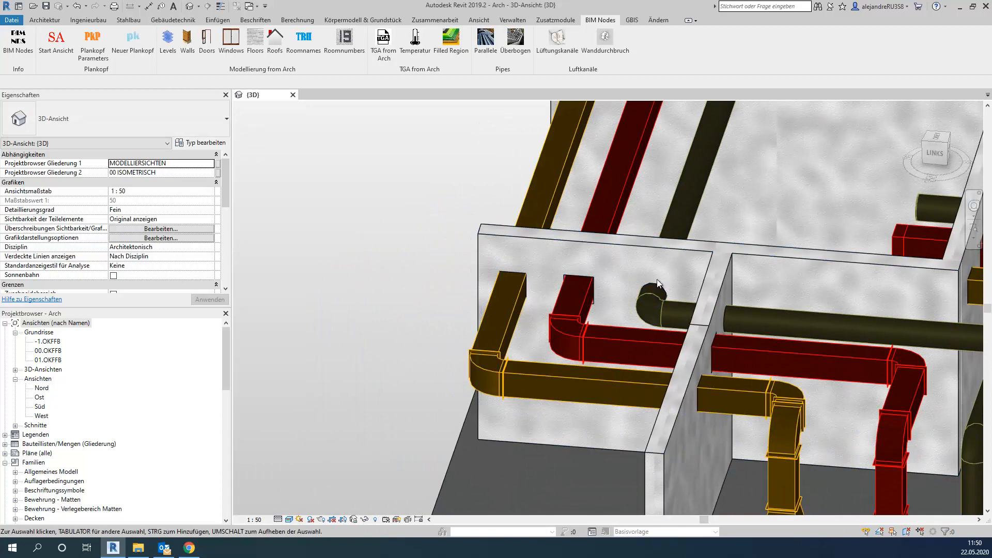
Check the duct openings in the upper-storey STB 250 wall by selecting the wall.
click(601, 284)
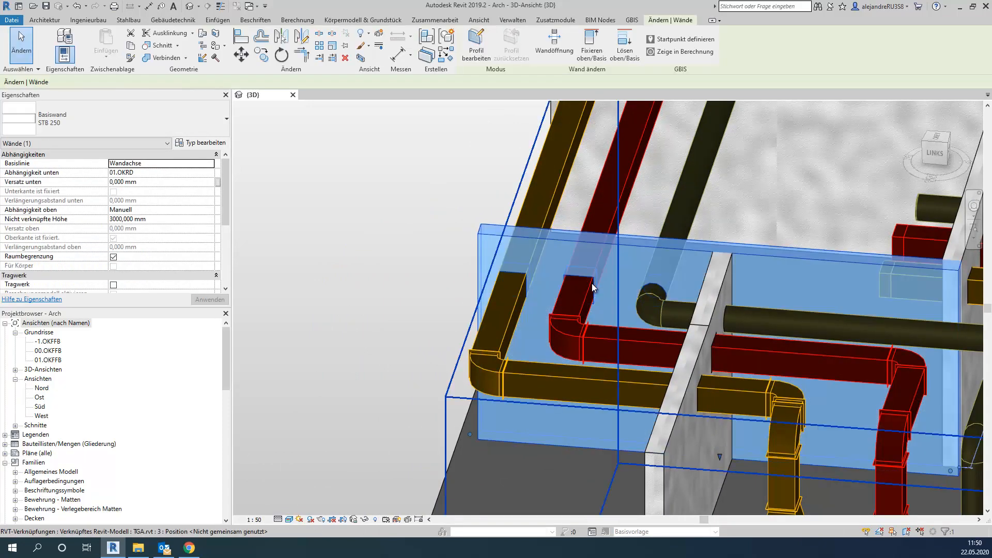
click(435, 283)
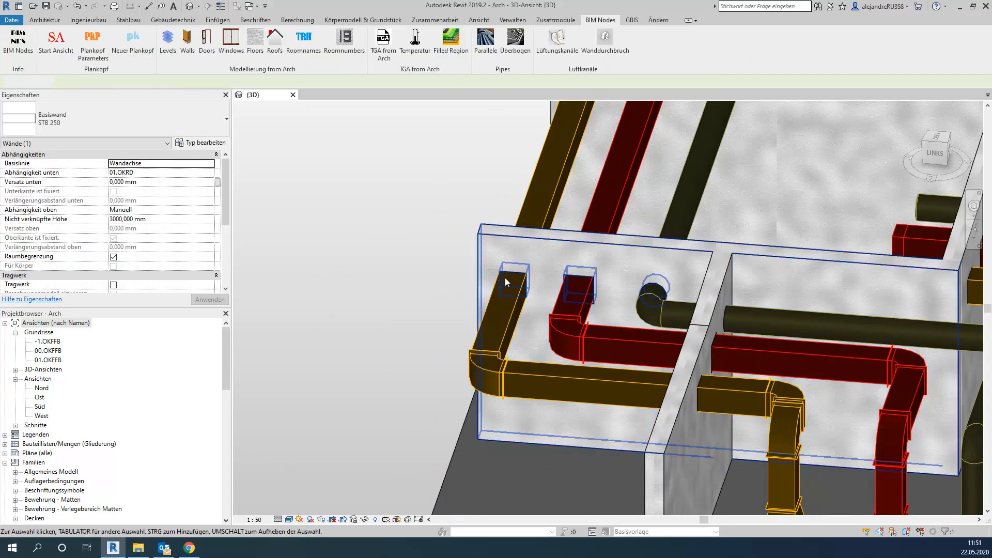
click(510, 282)
Hide the linked TGA.rvt duct model in the 3D view to expose the rectangular and circular wall openings.
shift+middle_drag(533, 355, 466, 335)
scroll(466, 332, down, 3)
middle_drag(625, 356, 572, 330)
click(712, 335)
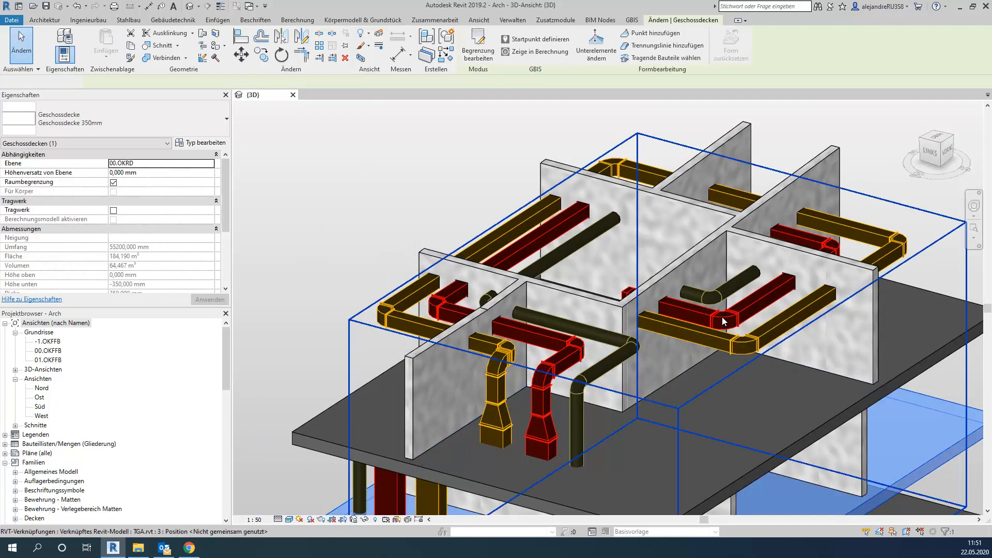
click(719, 315)
right_click(407, 190)
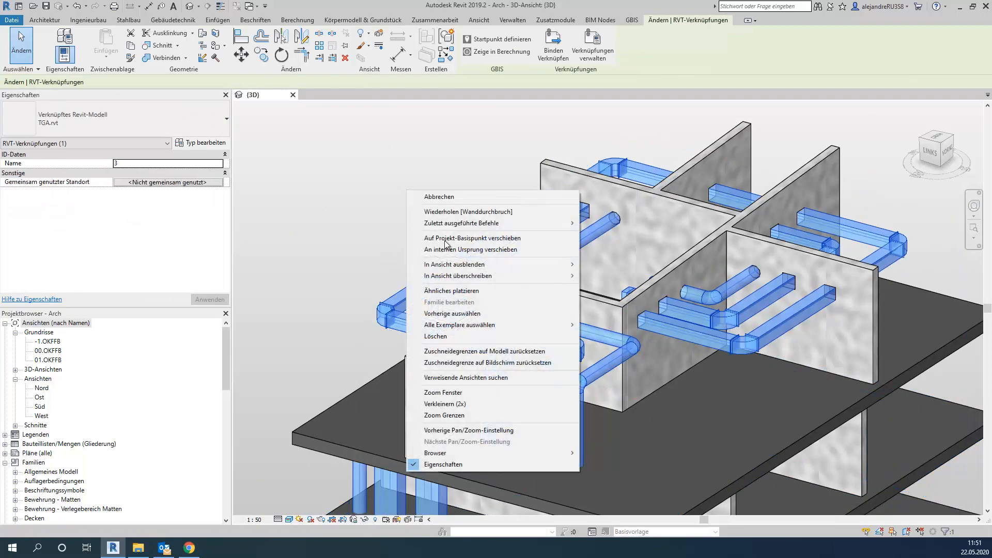
mouse_move(500, 263)
click(607, 264)
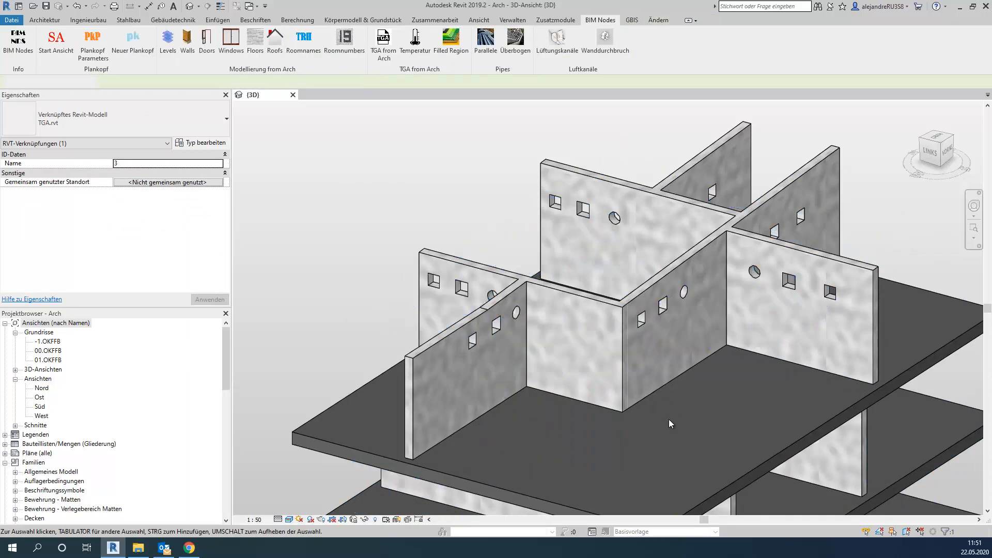
shift+middle_drag(700, 424, 501, 448)
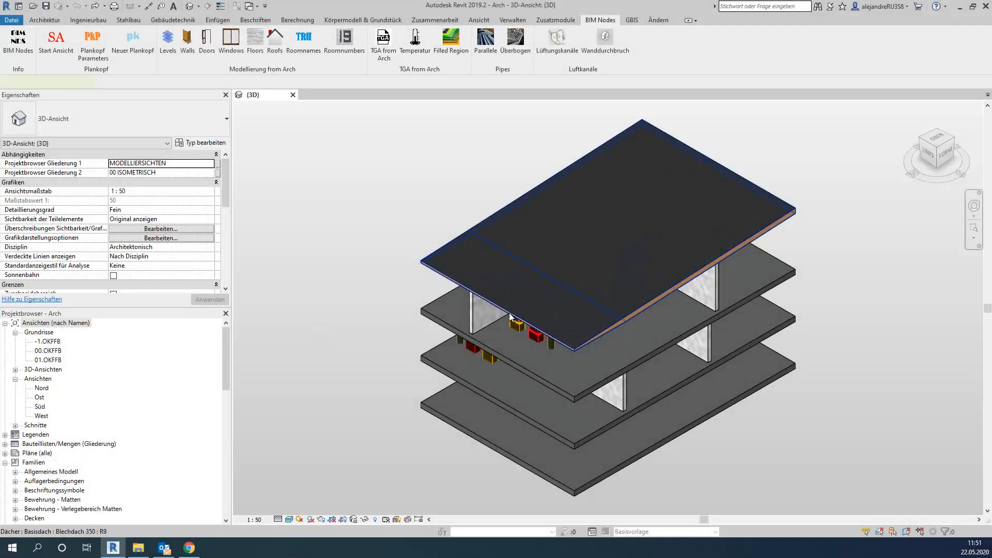
Hide the sheet-metal roof element in the 3D view to reveal the upper-storey ducts.
click(510, 316)
right_click(401, 214)
mouse_move(518, 262)
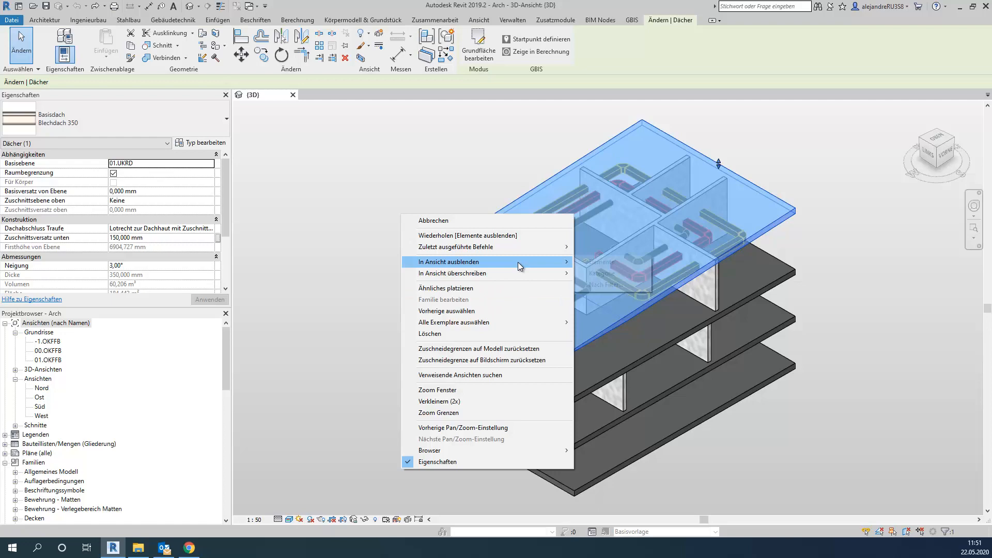
click(599, 262)
Generate wall openings for the linked model's Fortluft ducts only, filtering by system type and using Kreisförmige Öffnung for circular ducts.
shift+middle_drag(616, 333, 580, 289)
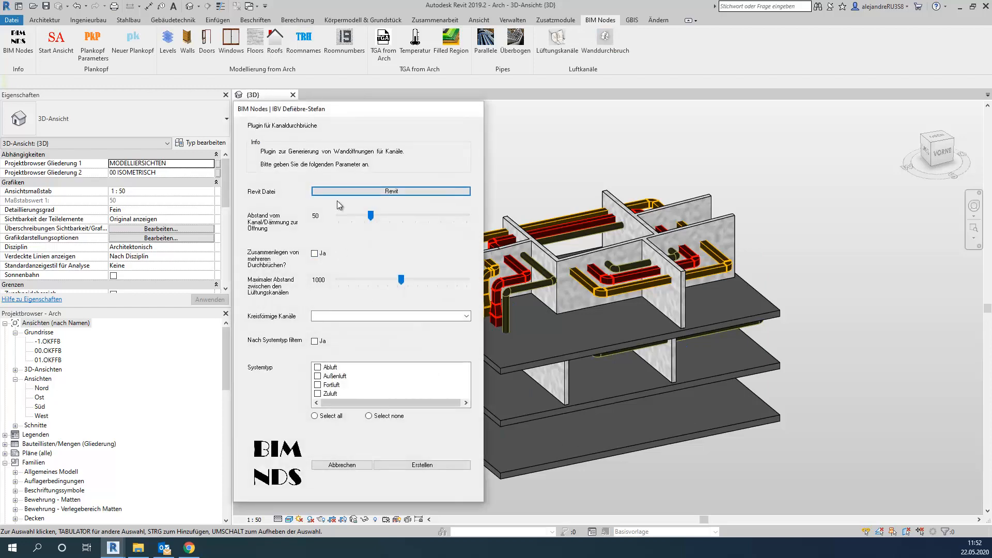
click(341, 194)
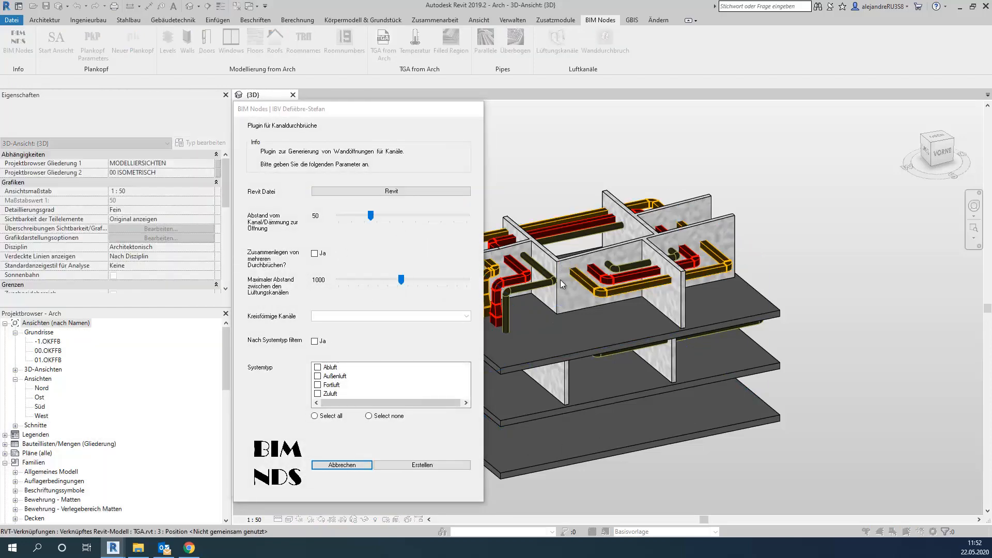
click(560, 280)
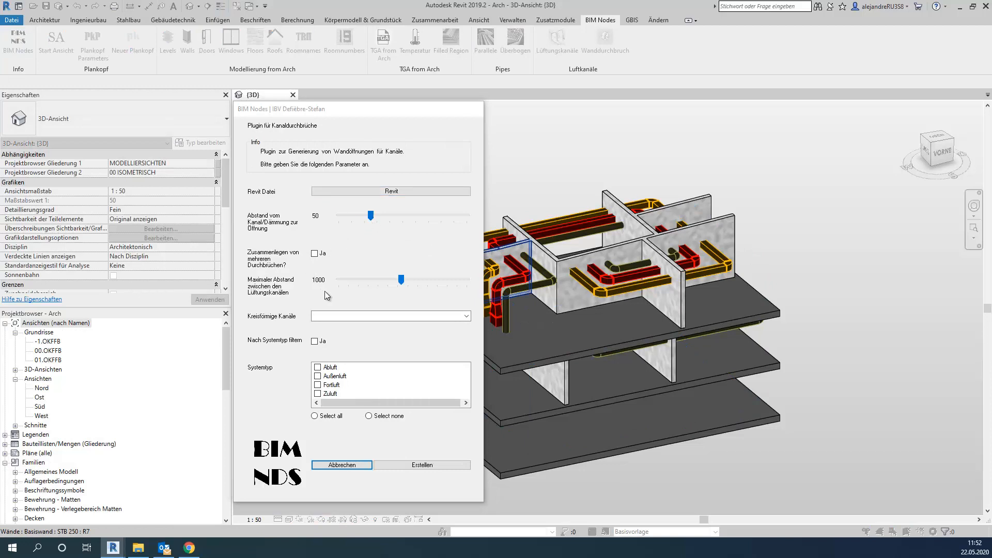
click(467, 316)
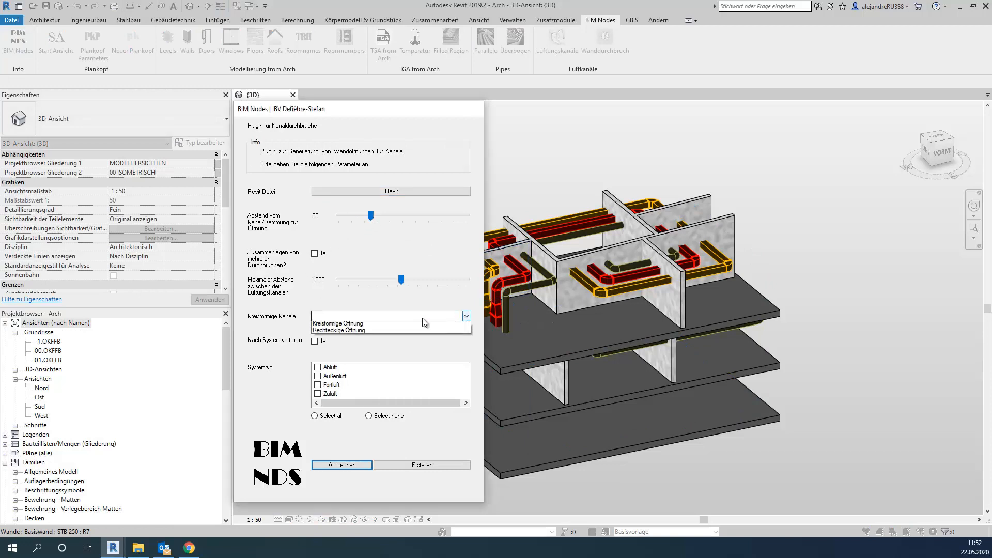
click(384, 325)
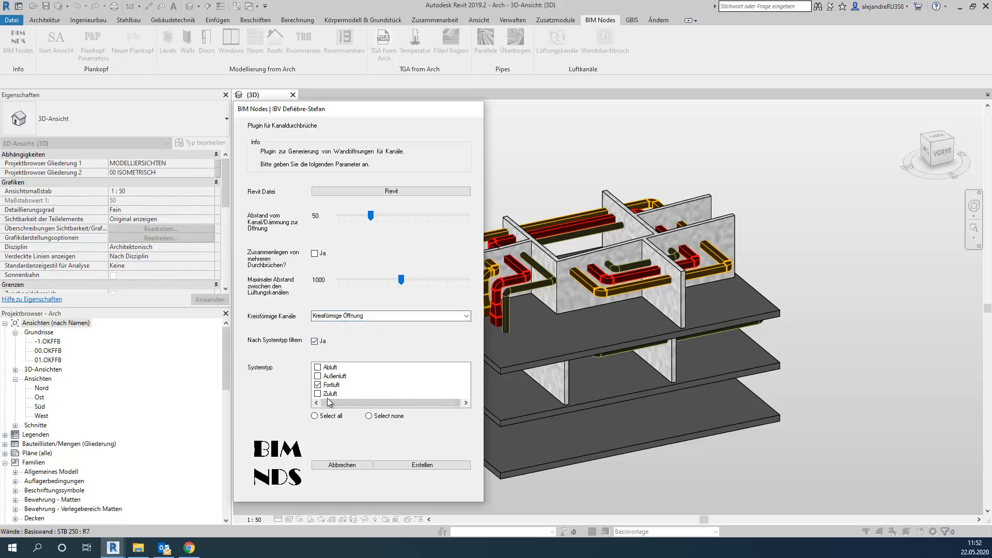
click(420, 465)
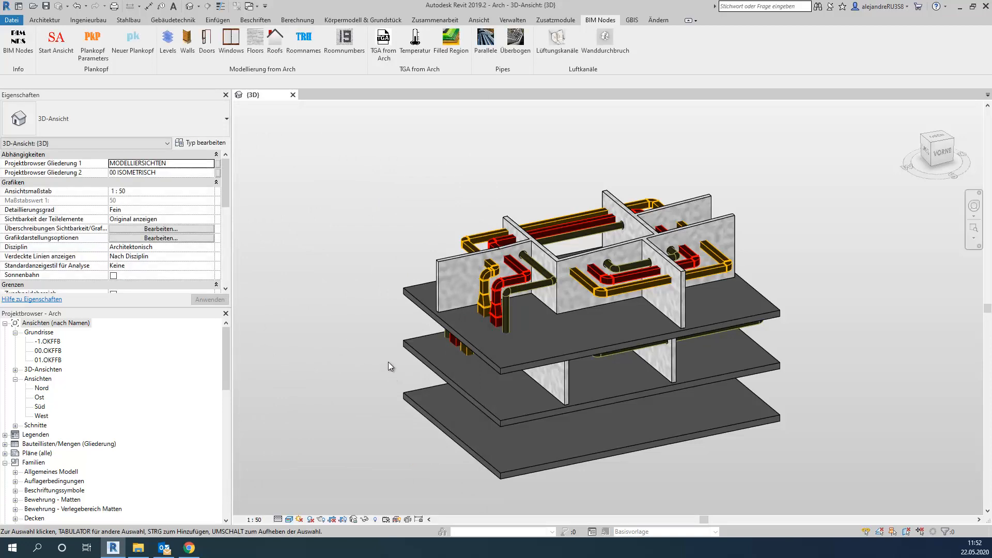
Examine the walls on both storeys for openings around the circular Fortluft ducts and at the other ducts.
shift+middle_drag(411, 367, 878, 409)
scroll(547, 346, up, 5)
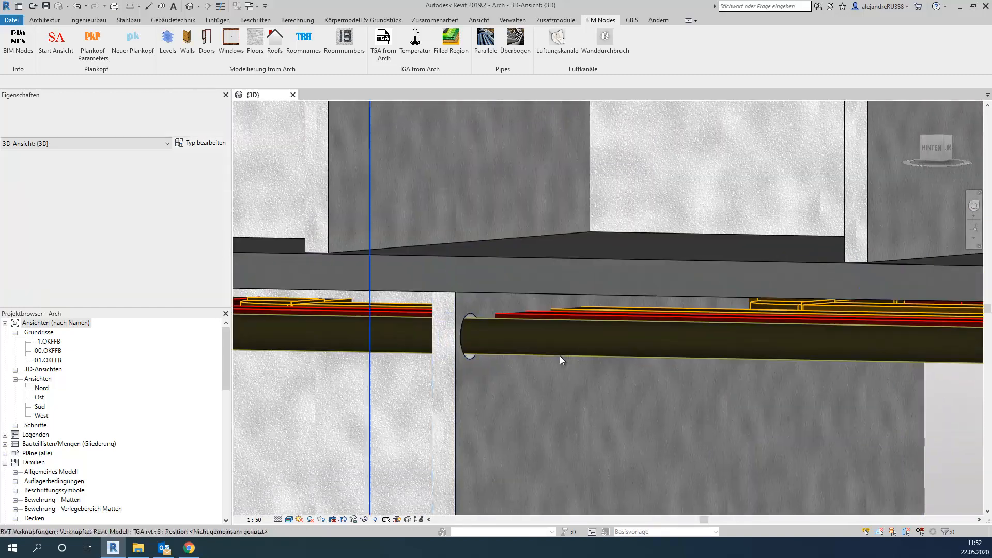
middle_drag(331, 359, 679, 353)
shift+middle_drag(450, 346, 636, 367)
middle_drag(372, 401, 747, 403)
scroll(620, 377, down, 2)
shift+middle_drag(530, 366, 739, 416)
scroll(750, 381, down, 4)
middle_drag(750, 381, 491, 373)
shift+middle_drag(815, 308, 584, 494)
scroll(566, 201, down, 3)
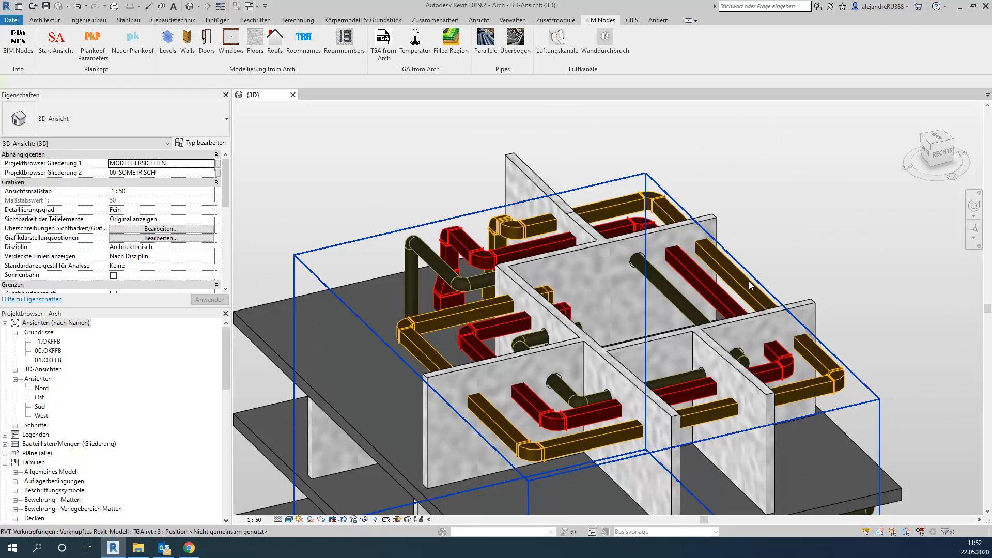
Hide the linked TGA.rvt duct model in the 3D view to expose the openings made for the Fortluft ducts.
click(749, 280)
right_click(809, 227)
mouse_move(821, 302)
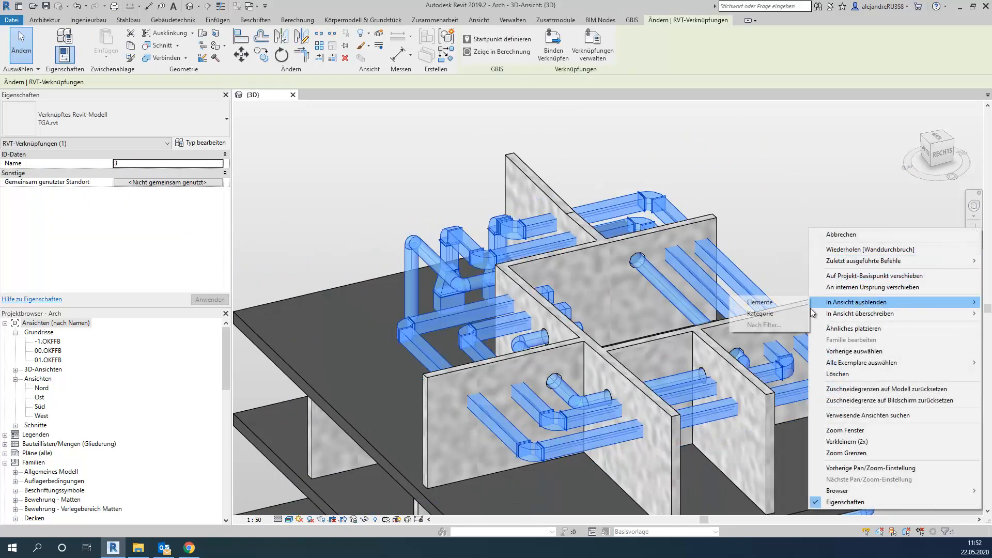
click(780, 305)
shift+middle_drag(802, 481, 680, 463)
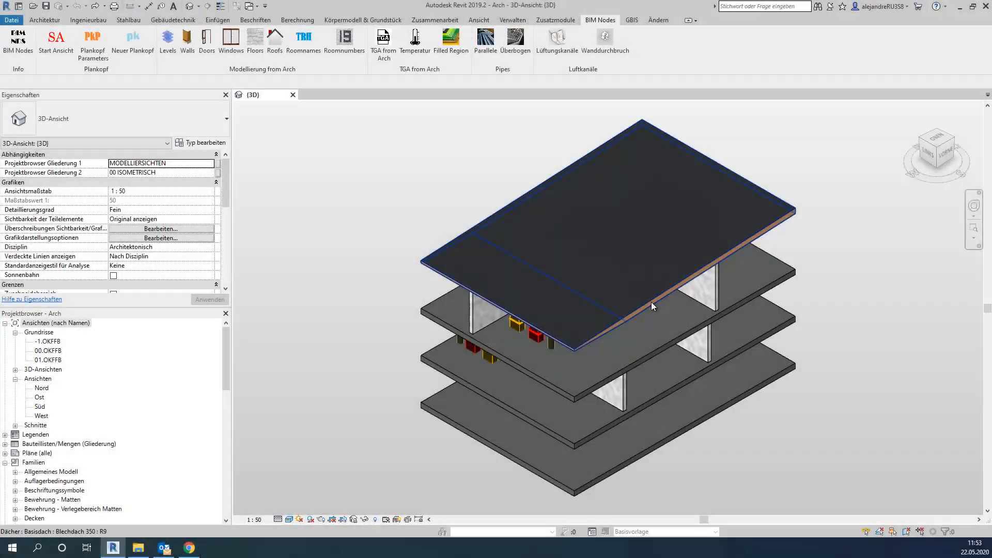
Hide the Blechdach 350 roof element in the 3D view to reveal the upper-storey ducts and walls.
click(652, 302)
right_click(851, 401)
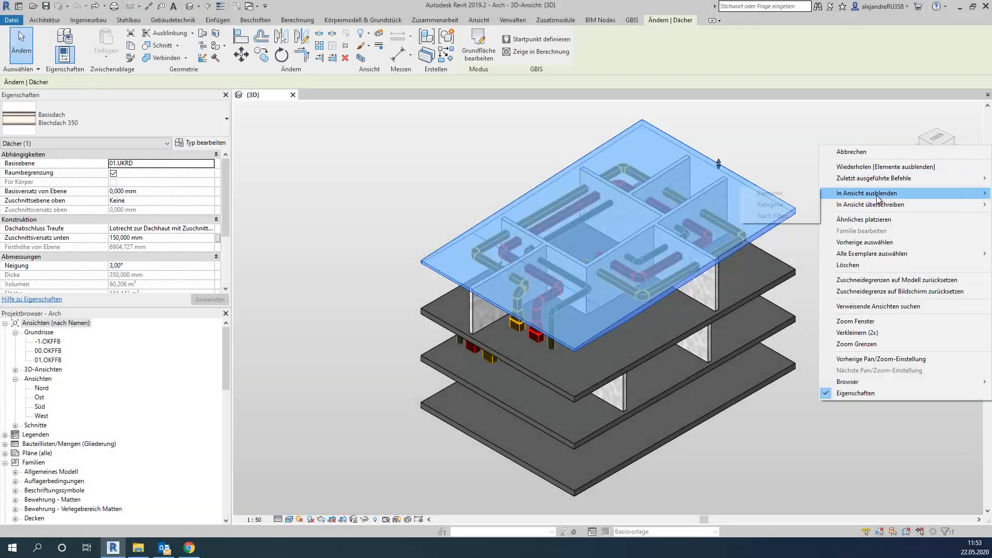
mouse_move(874, 194)
click(771, 194)
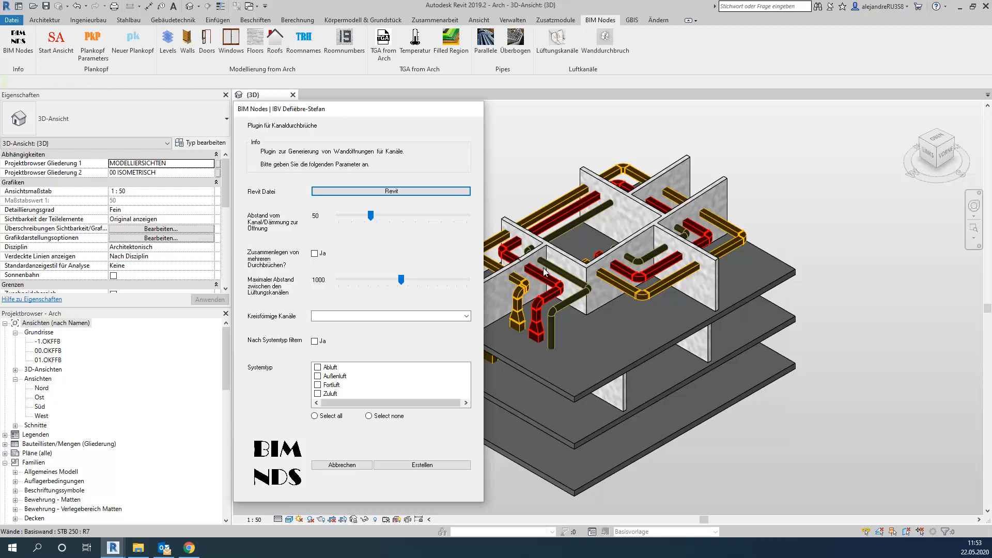
Generate wall openings for the linked model with a clearance of 50, filtering by system type to the rectangular ducts' systems.
click(397, 194)
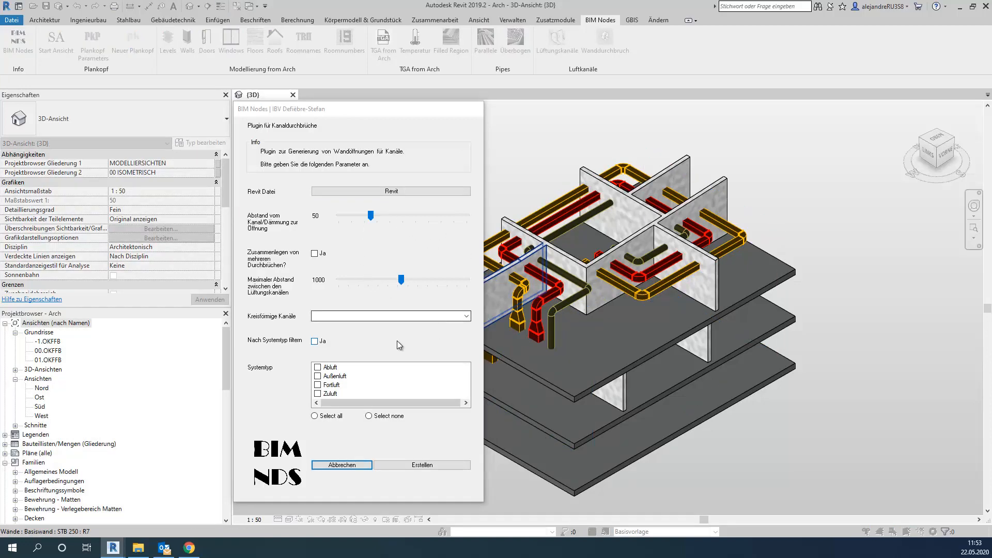
click(314, 341)
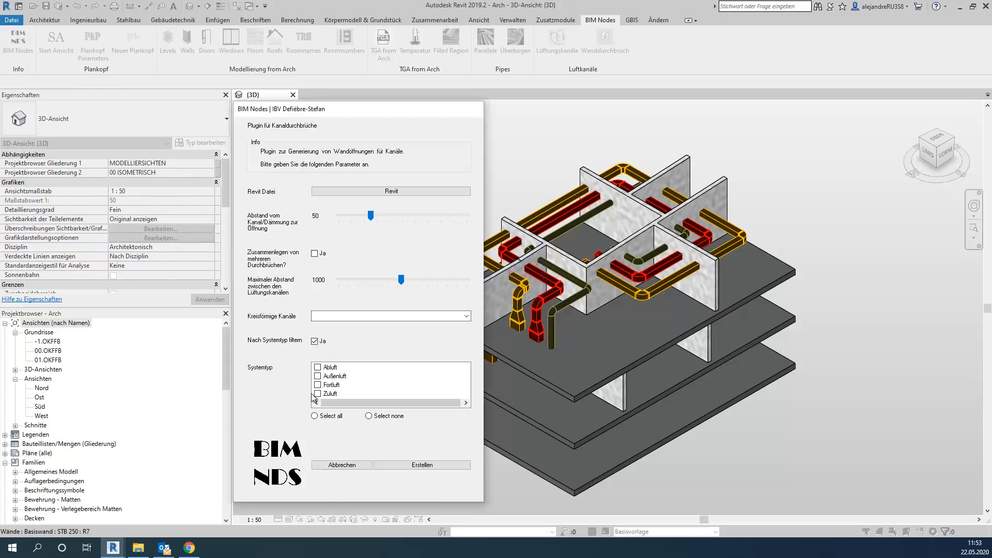
click(445, 467)
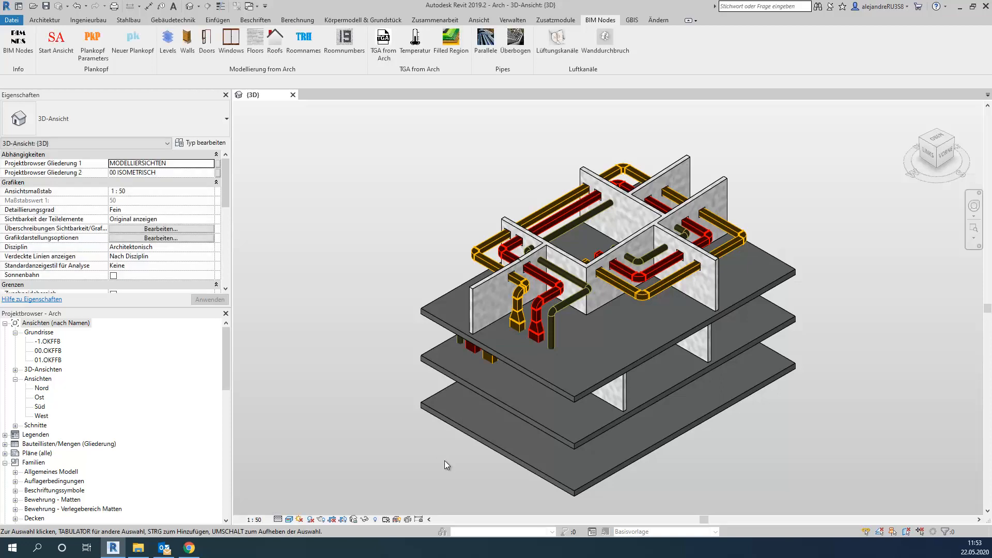
Examine the upper-storey walls for openings where the rectangular and circular ducts pass through.
scroll(516, 266, up, 5)
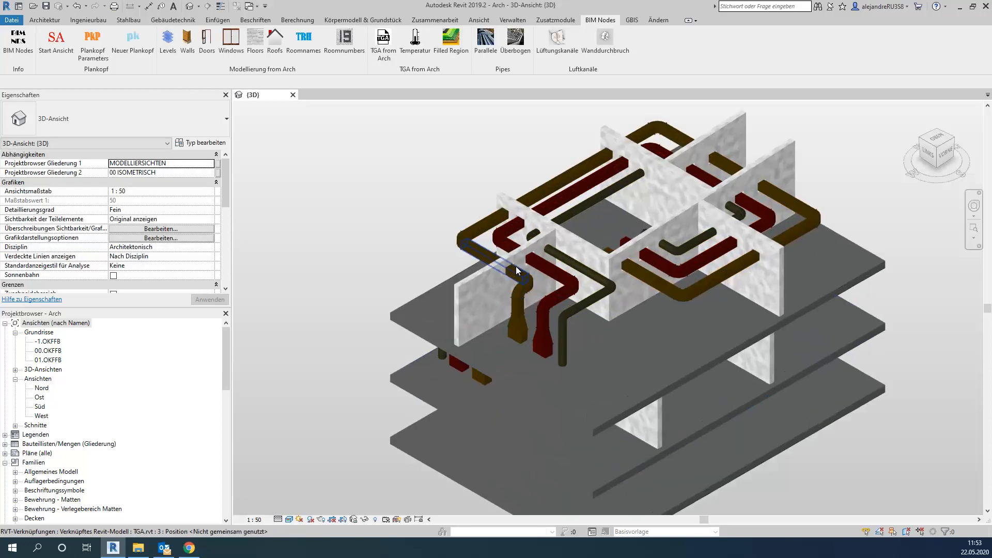
shift+middle_drag(516, 264, 621, 419)
shift+middle_drag(532, 327, 600, 304)
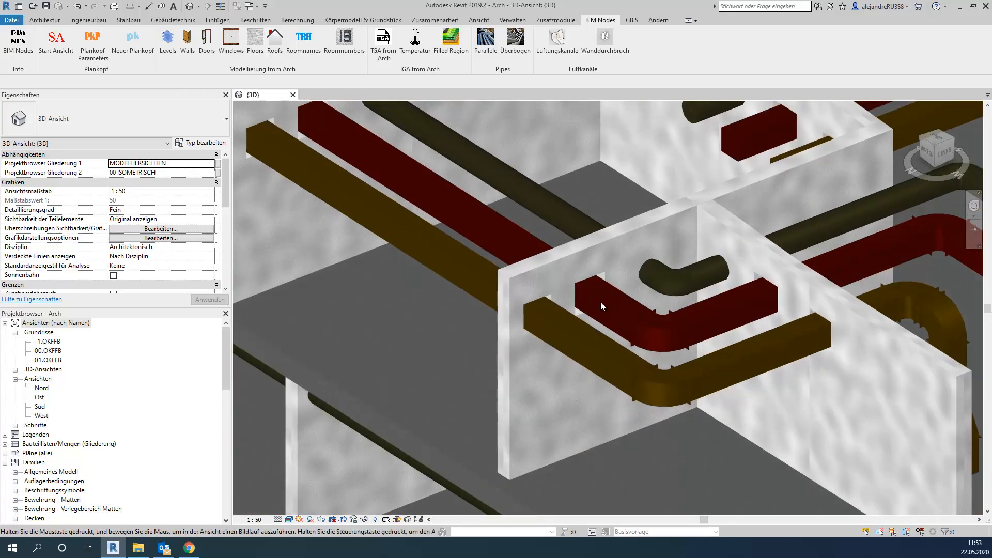
scroll(588, 292, down, 4)
shift+middle_drag(556, 398, 765, 398)
scroll(593, 466, up, 3)
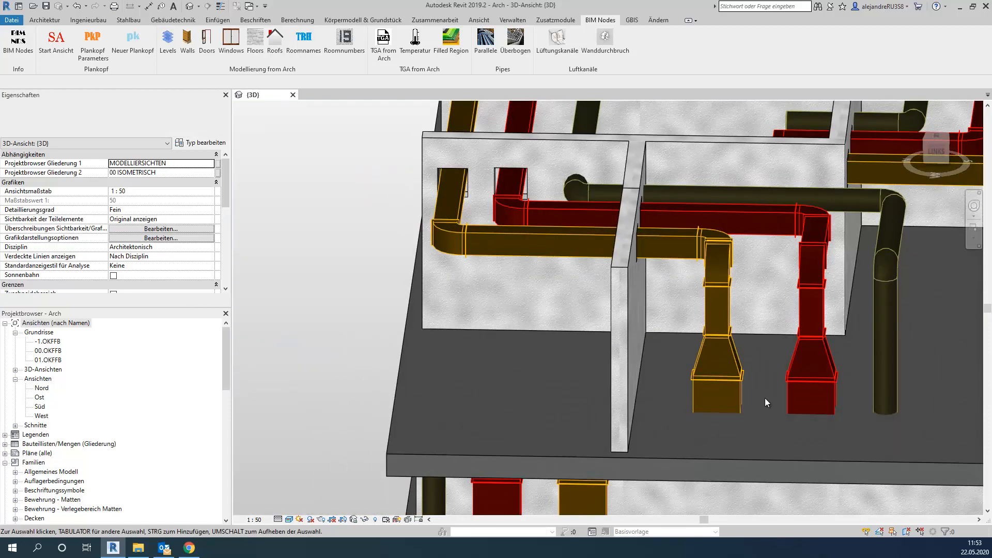
Hide the linked TGA.rvt duct model in the 3D view to expose the rectangular ducts' wall openings.
click(815, 337)
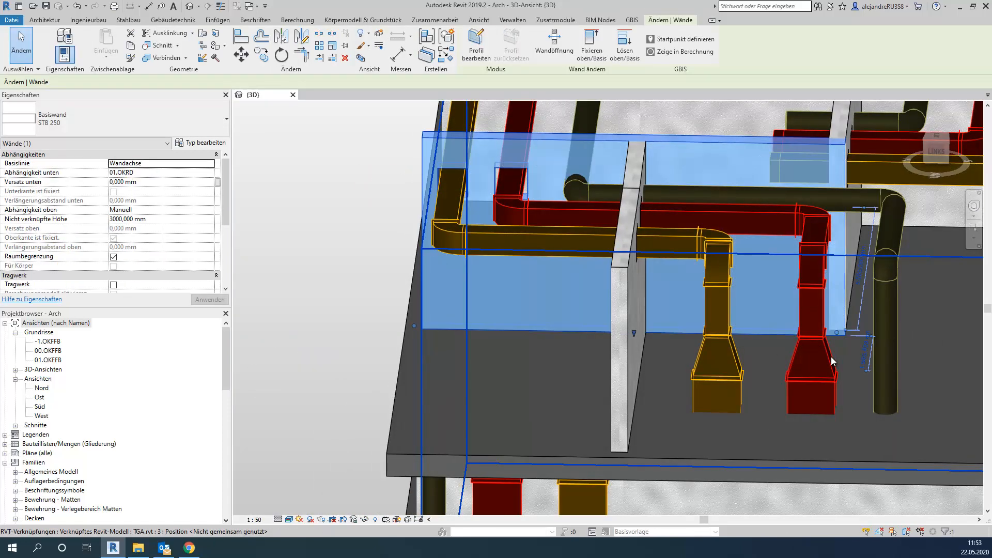
click(806, 381)
right_click(234, 255)
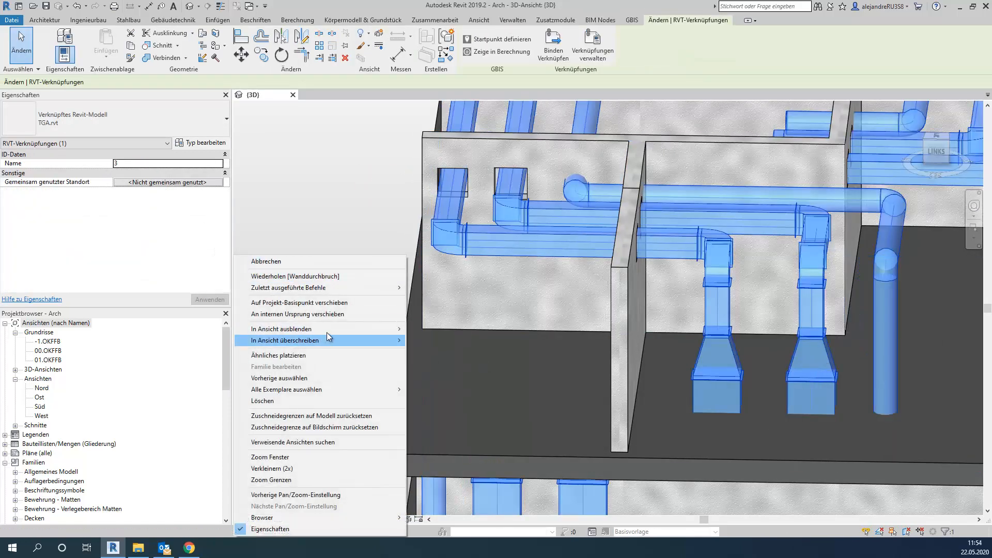
mouse_move(401, 331)
click(432, 329)
scroll(542, 289, down, 4)
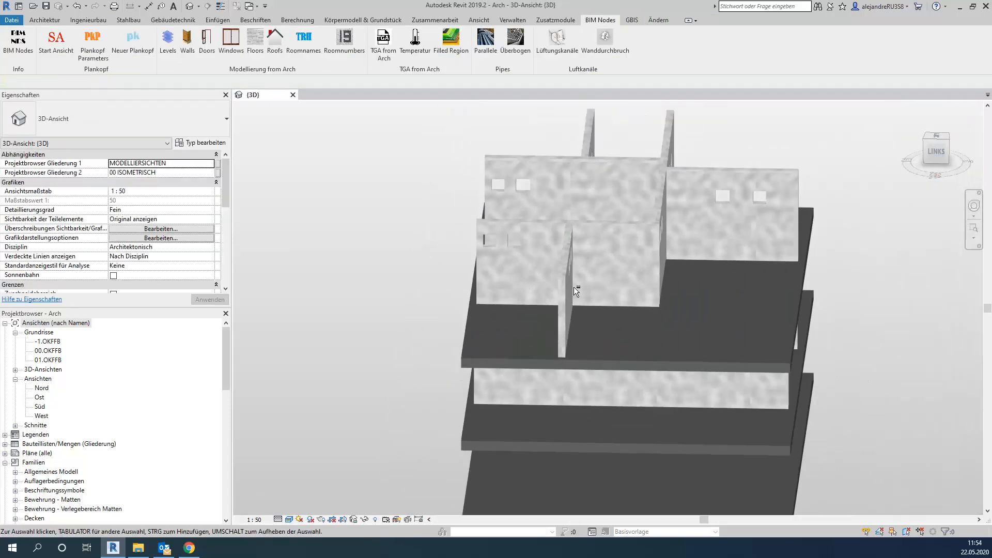
shift+middle_drag(574, 289, 742, 310)
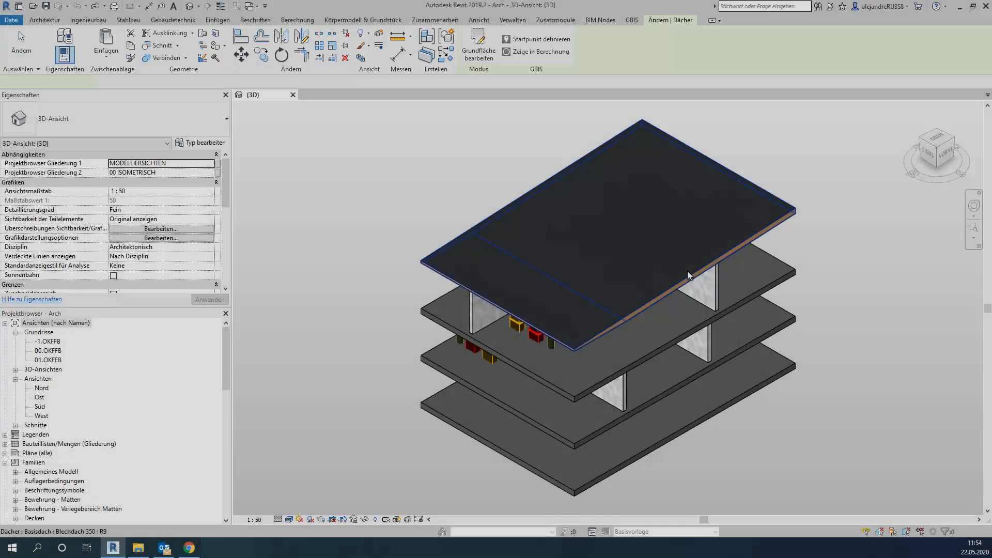
Hide the sheet-metal roof element in the 3D view to uncover the top storey.
click(688, 270)
right_click(889, 299)
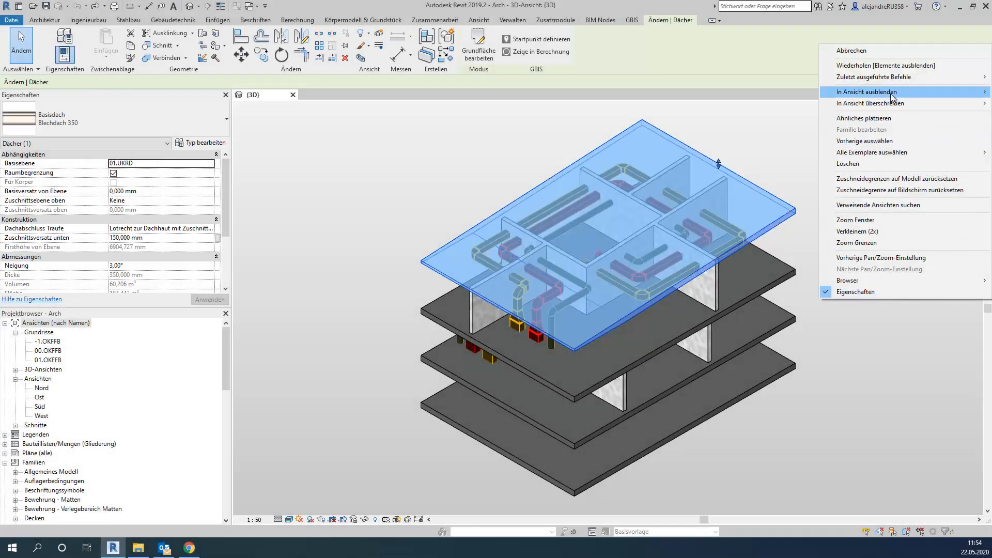
mouse_move(869, 91)
click(800, 94)
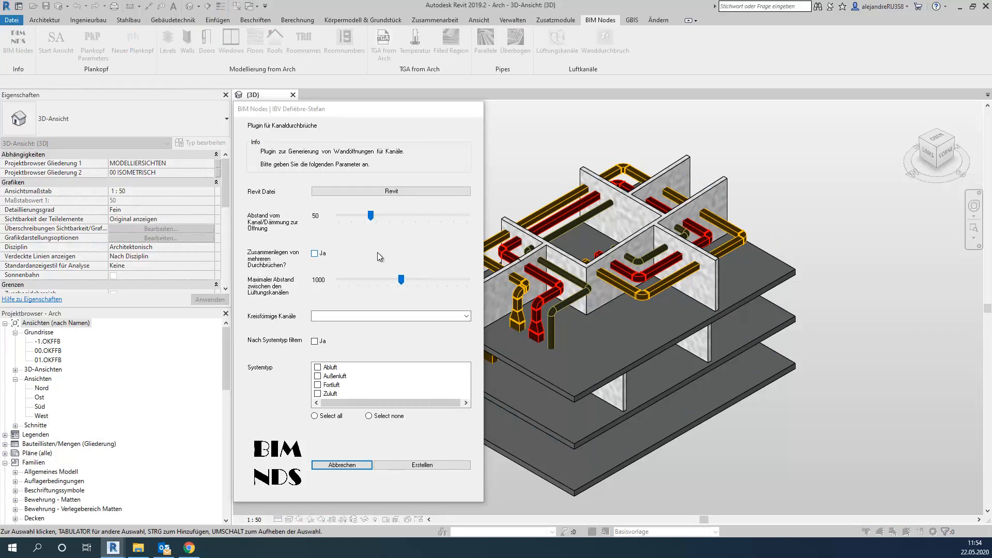
Generate merged wall openings for the linked ducts with a clearance of 50 and a maximum duct spacing of 1000.
click(315, 254)
drag(400, 280, 393, 279)
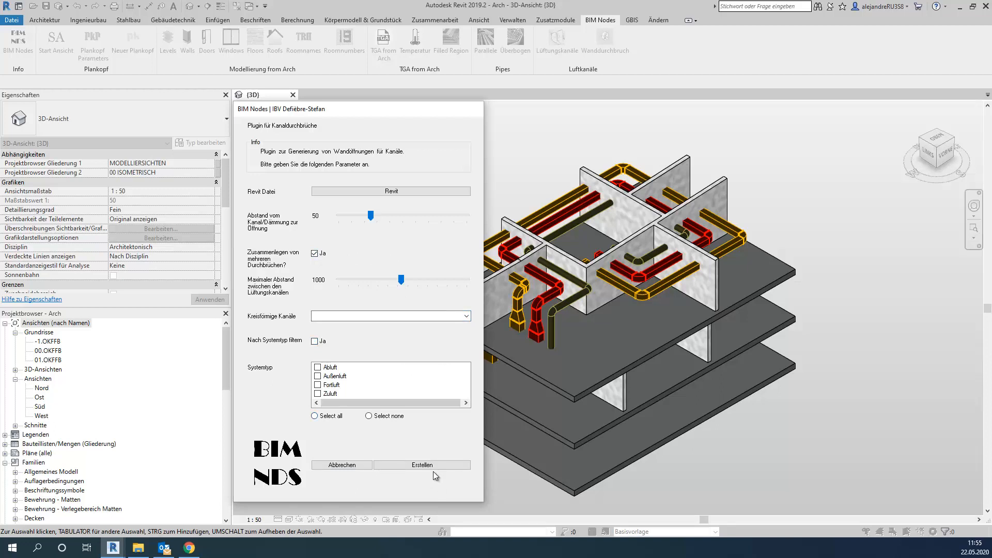
click(421, 465)
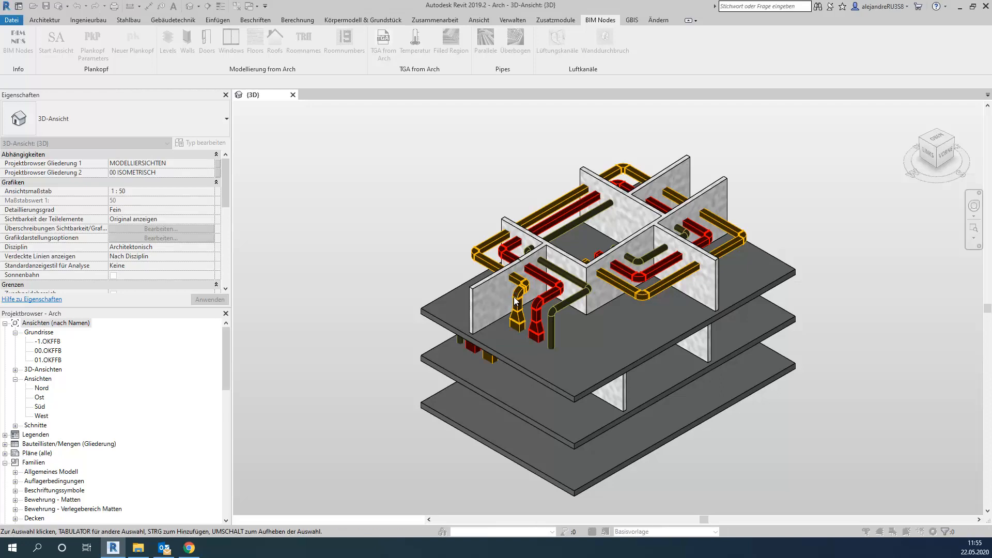
Examine the merged openings around neighbouring ducts in the walls of both storeys.
scroll(516, 290, up, 5)
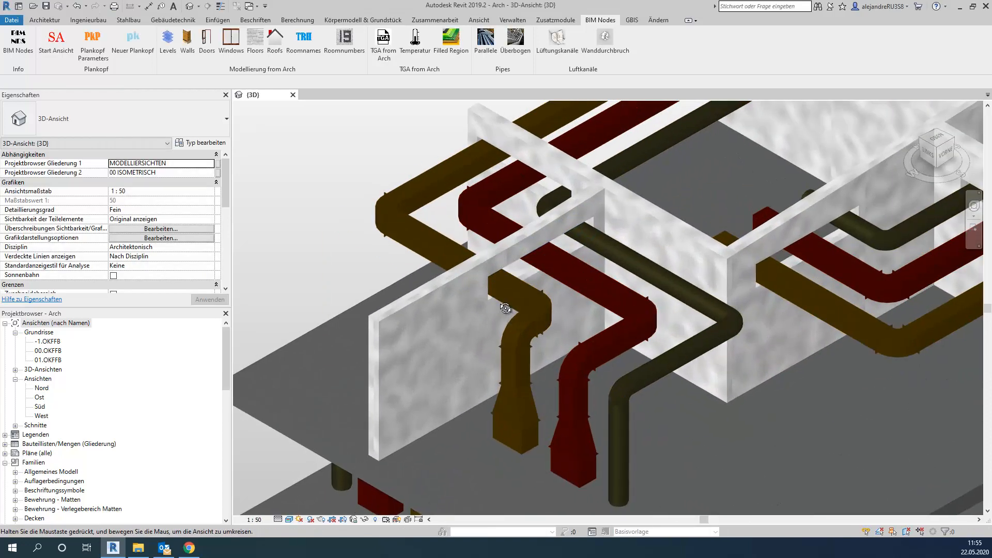
mouse_move(506, 308)
shift+middle_down()
mouse_move(443, 239)
mouse_move(476, 270)
mouse_move(609, 281)
mouse_move(572, 119)
mouse_move(572, 233)
mouse_move(662, 290)
mouse_move(681, 326)
mouse_move(634, 310)
mouse_move(627, 344)
mouse_move(584, 331)
mouse_move(680, 265)
mouse_move(490, 292)
mouse_move(505, 389)
mouse_move(538, 457)
mouse_move(544, 431)
mouse_move(599, 446)
mouse_move(465, 372)
mouse_move(499, 350)
mouse_move(364, 113)
shift+middle_up()
middle_drag(665, 496, 523, 359)
mouse_move(796, 373)
shift+middle_down()
mouse_move(786, 387)
mouse_move(836, 390)
shift+middle_up()
middle_drag(616, 363, 769, 395)
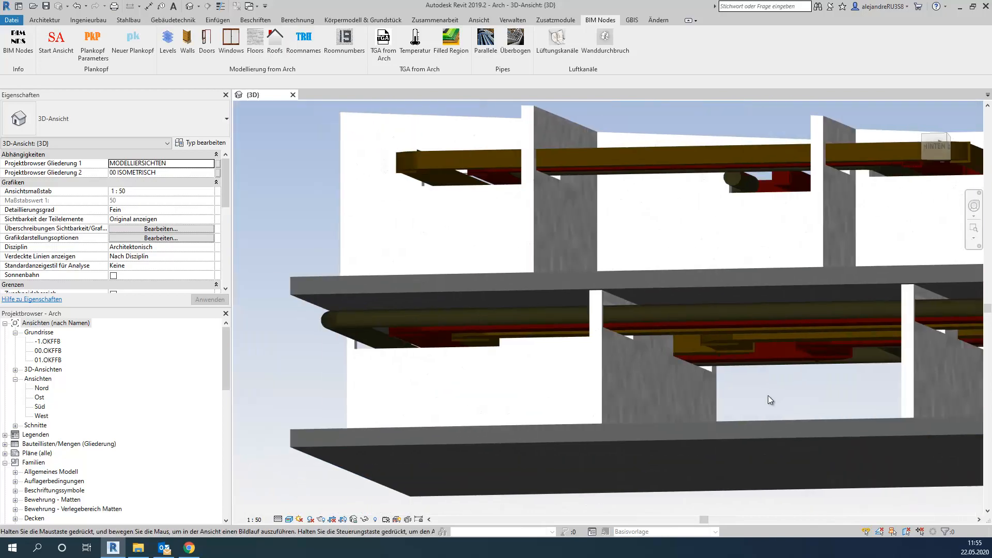
shift+middle_drag(682, 387, 731, 411)
Hide the linked TGA.rvt duct model in the 3D view to expose the merged wall openings.
click(643, 325)
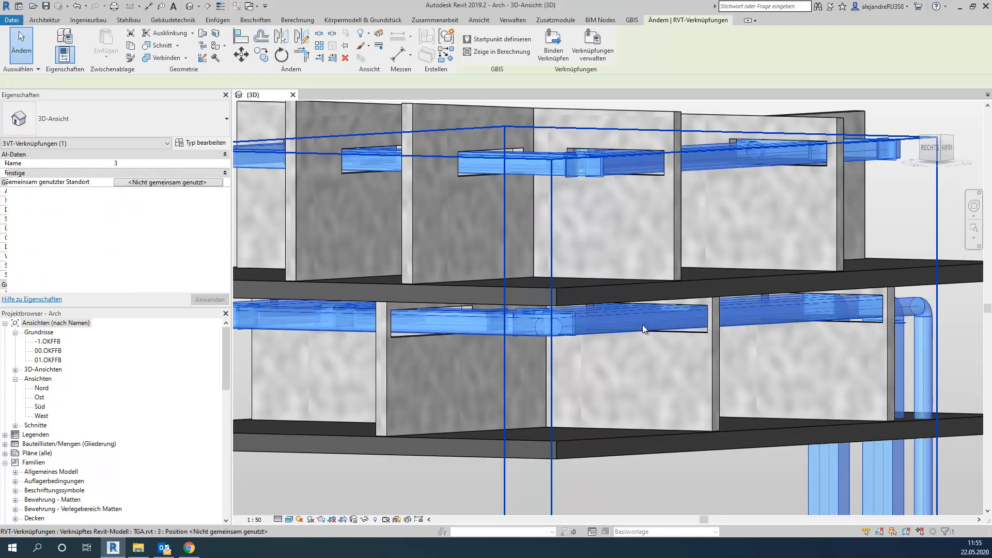
right_click(745, 386)
mouse_move(760, 171)
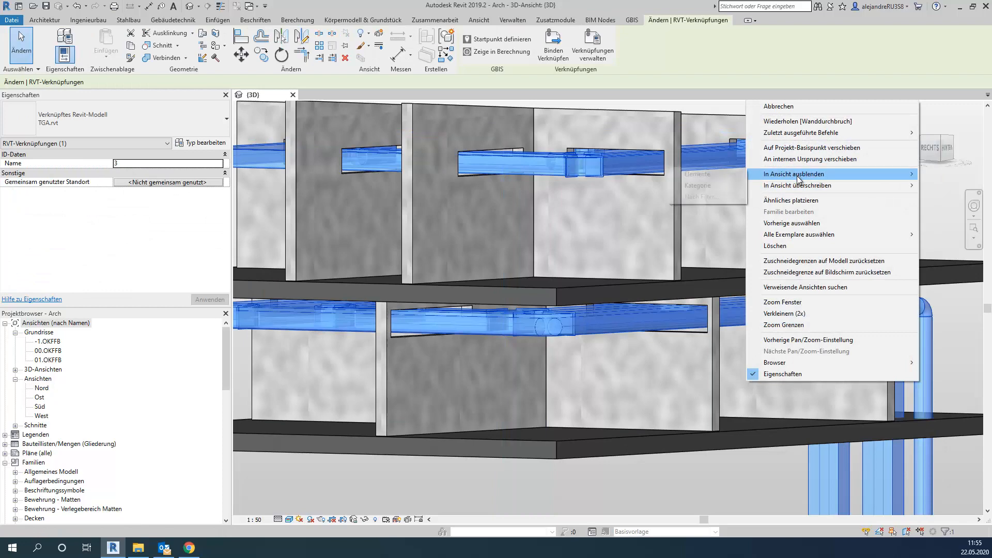
click(721, 178)
shift+middle_drag(606, 333, 786, 361)
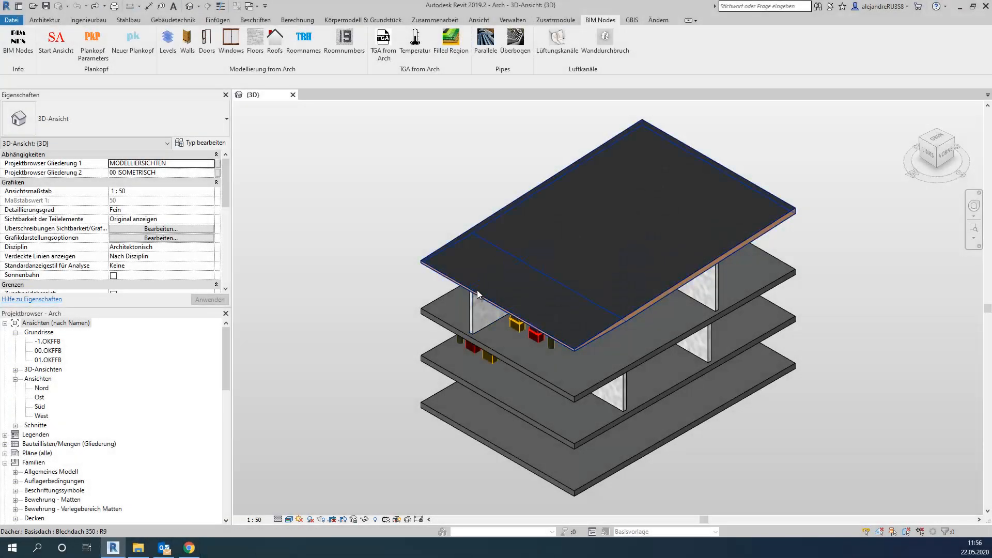
Hide the Blechdach 350 roof element in the 3D view to reveal the upper-storey ducts.
click(478, 294)
right_click(364, 253)
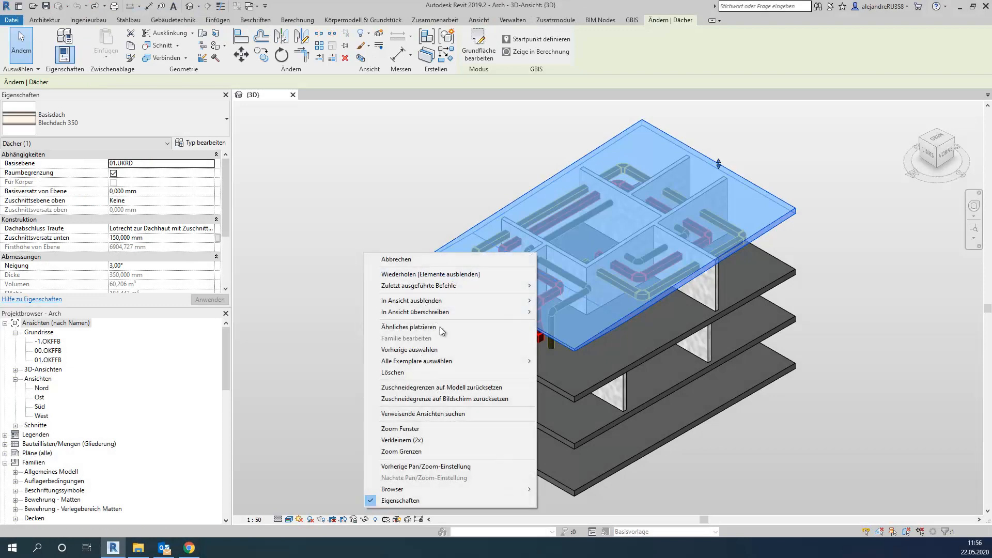
click(602, 300)
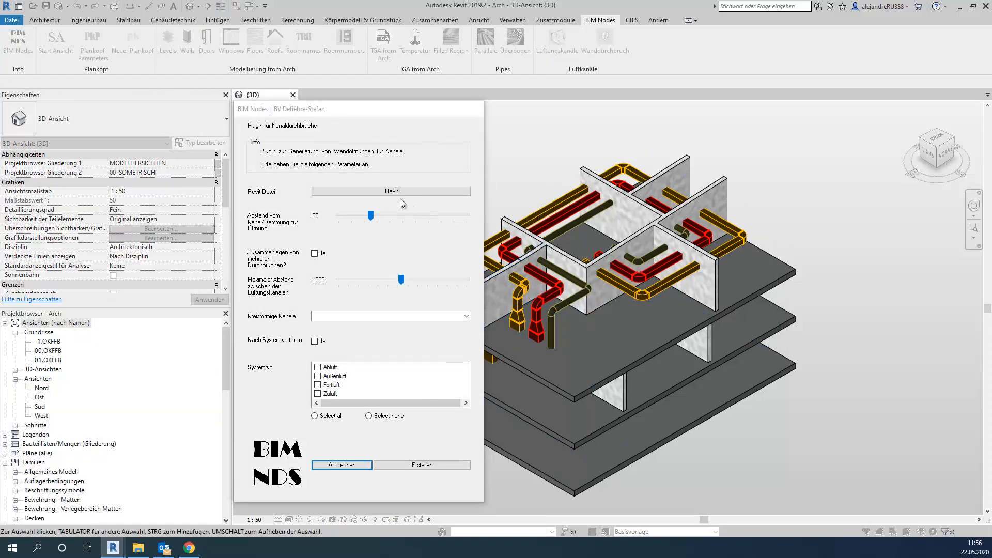
Generate merged wall openings with a clearance of 50, a maximum duct spacing of 800 and Kreisförmige Öffnung for circular ducts.
click(315, 253)
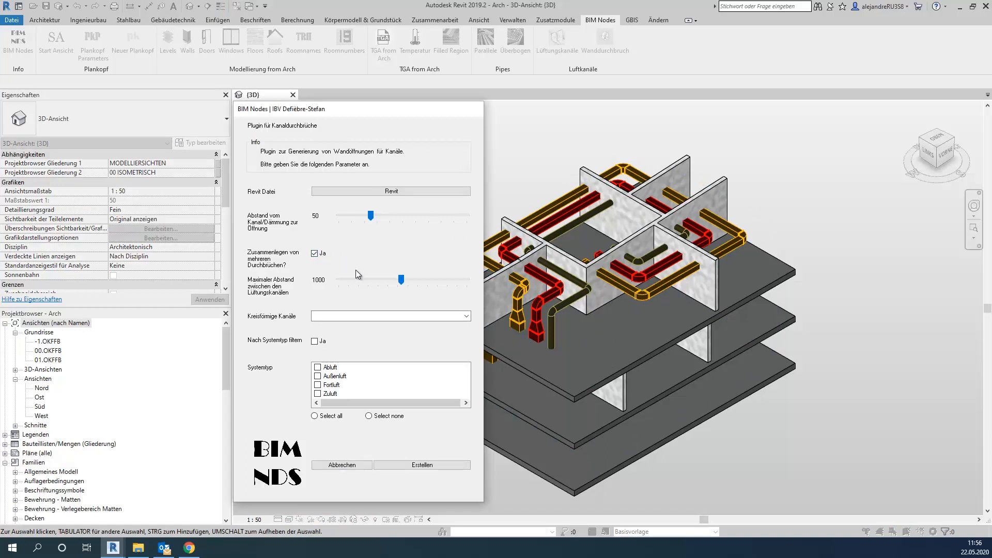
click(386, 283)
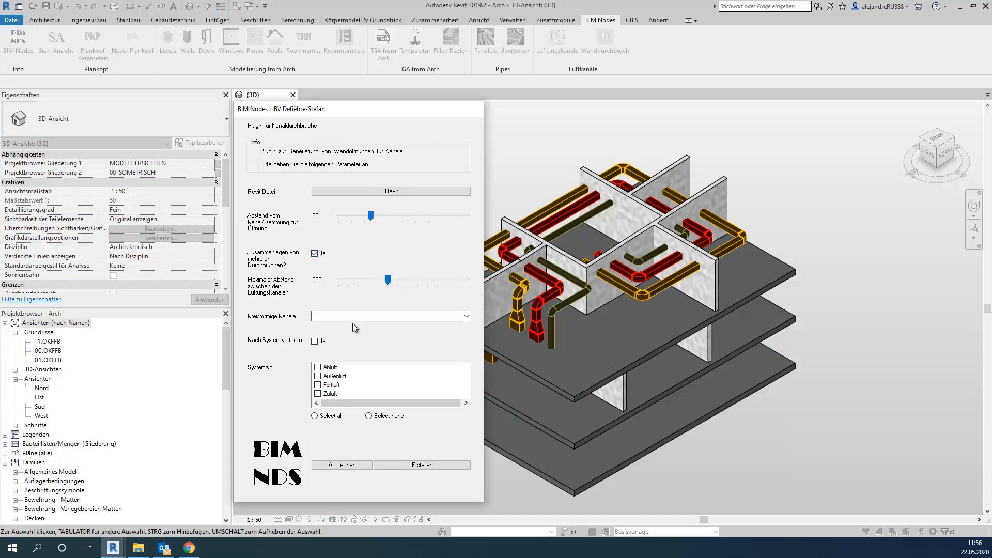
click(467, 315)
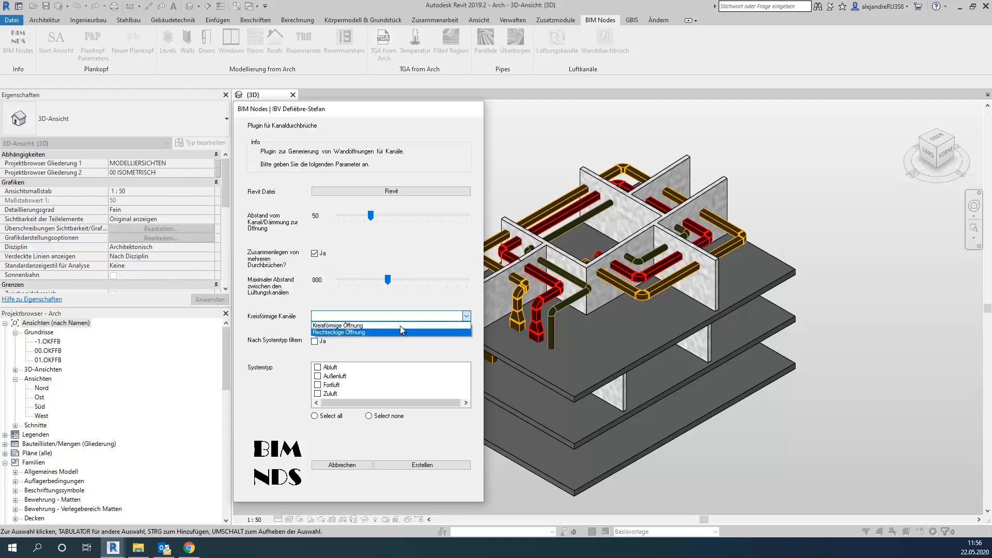
click(401, 325)
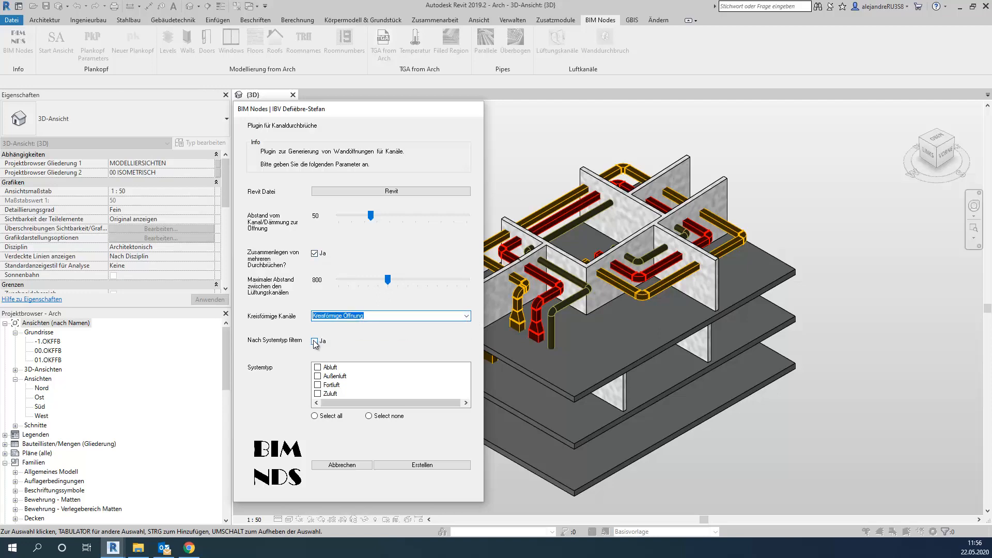
click(413, 466)
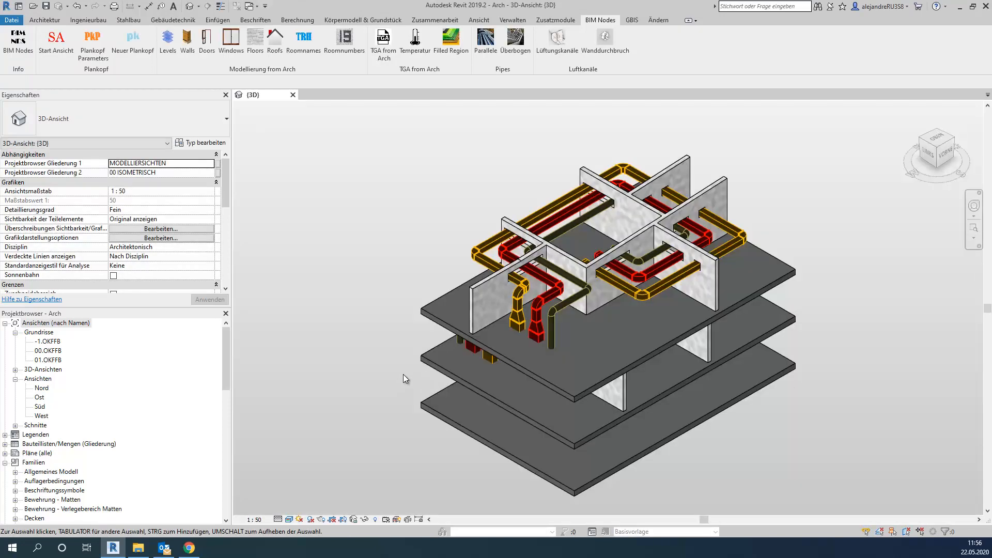
Inspect the upper-storey walls and hide the linked TGA.rvt duct model to expose the openings merged within 800 spacing.
shift+middle_drag(442, 379, 464, 358)
scroll(531, 284, up, 5)
scroll(693, 329, up, 2)
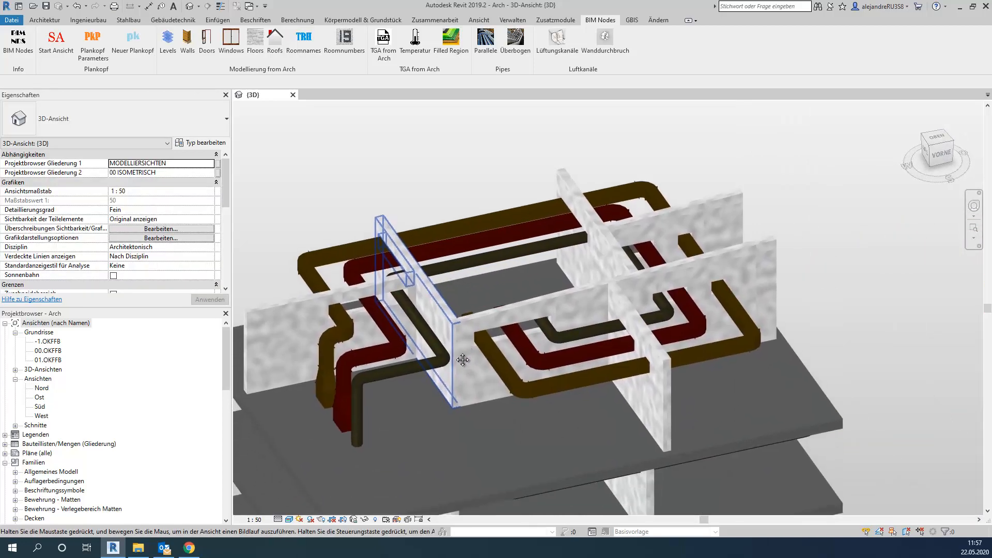
click(760, 348)
right_click(822, 290)
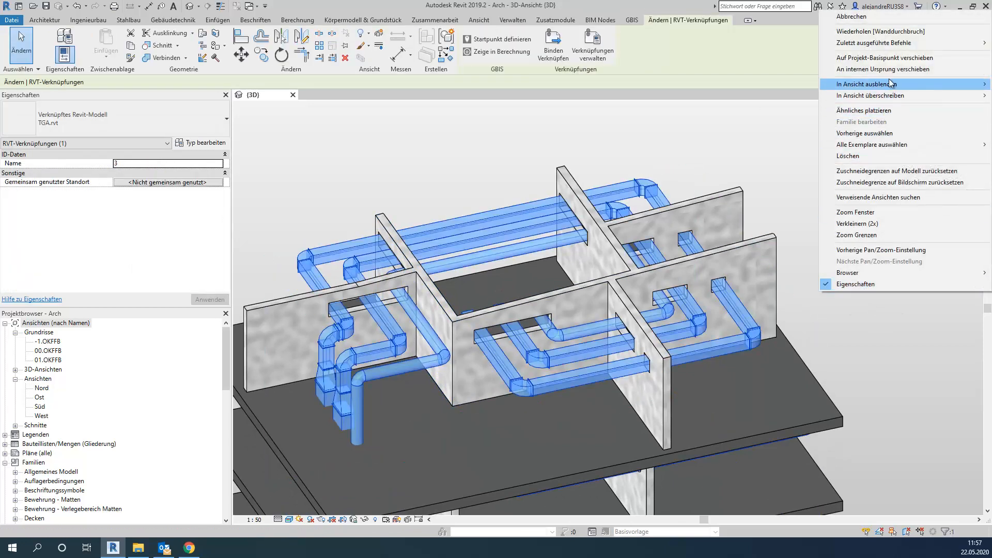
mouse_move(868, 83)
click(774, 96)
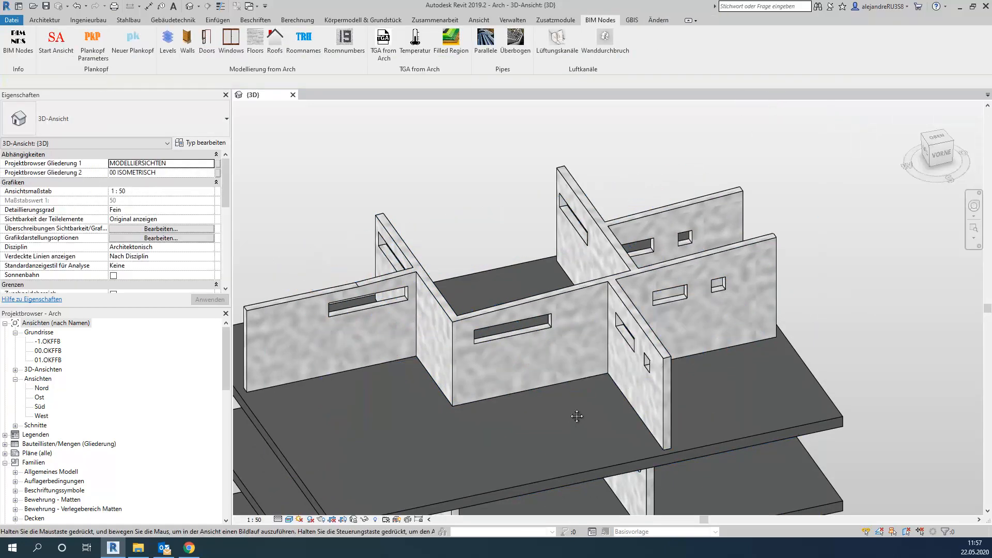
shift+middle_drag(678, 411, 664, 213)
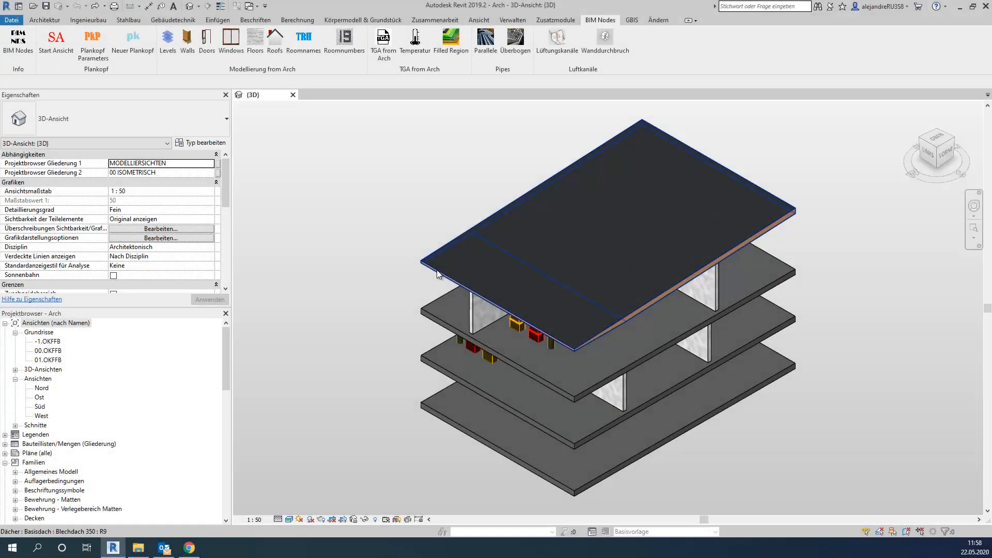
Hide the Blechdach 350 roof element in the 3D view to uncover the upper-storey walls and ducts.
click(434, 270)
right_click(360, 238)
mouse_move(465, 281)
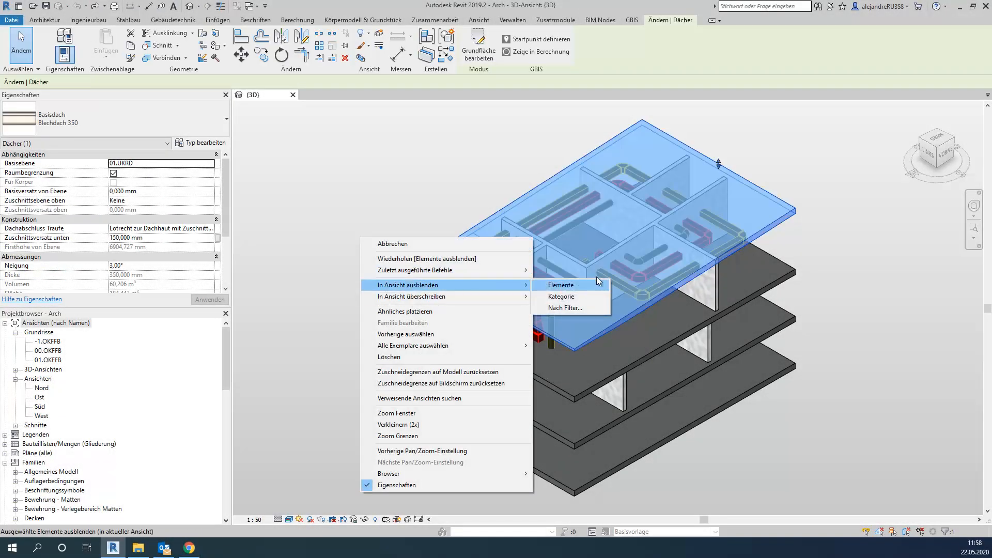
click(550, 284)
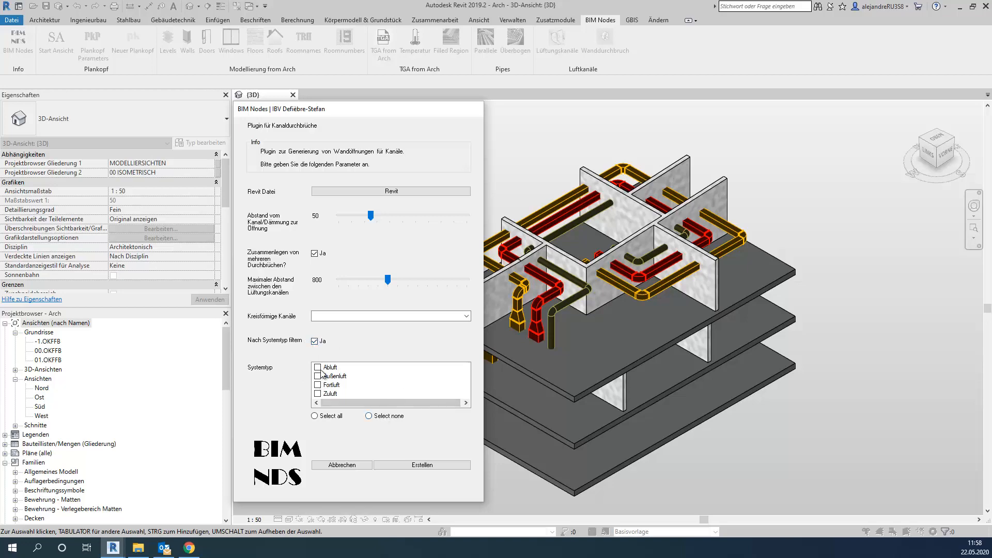
Generate merged wall openings only for the Abluft and Zuluft system types, with a clearance of 50 and a maximum duct spacing of 800.
click(317, 394)
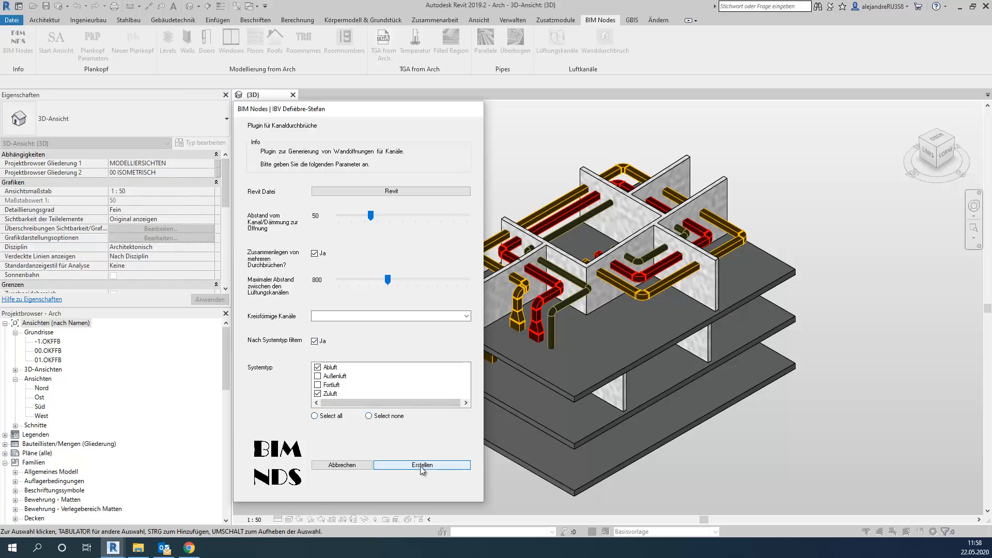
click(422, 465)
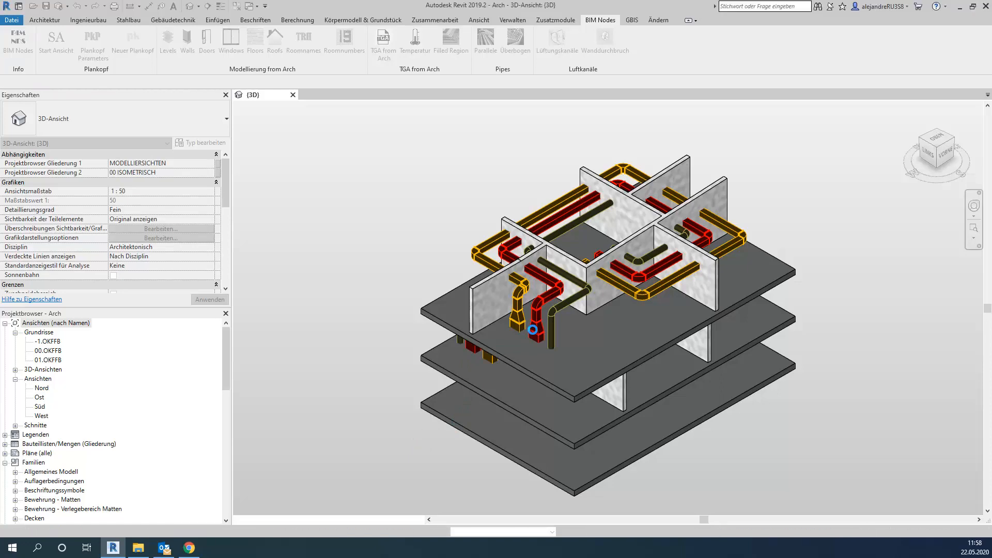
Examine the walls on both storeys around the ducts to check the openings generated for the Abluft and Zuluft systems.
scroll(521, 294, up, 6)
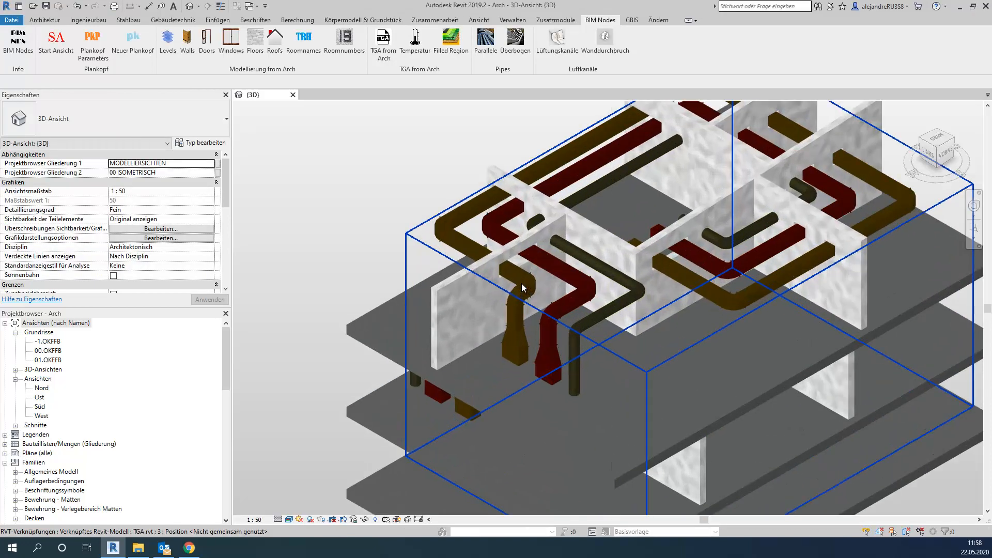
shift+middle_drag(516, 296, 623, 454)
middle_drag(521, 469, 733, 262)
scroll(507, 358, down, 4)
shift+middle_drag(513, 429, 698, 331)
scroll(626, 314, up, 4)
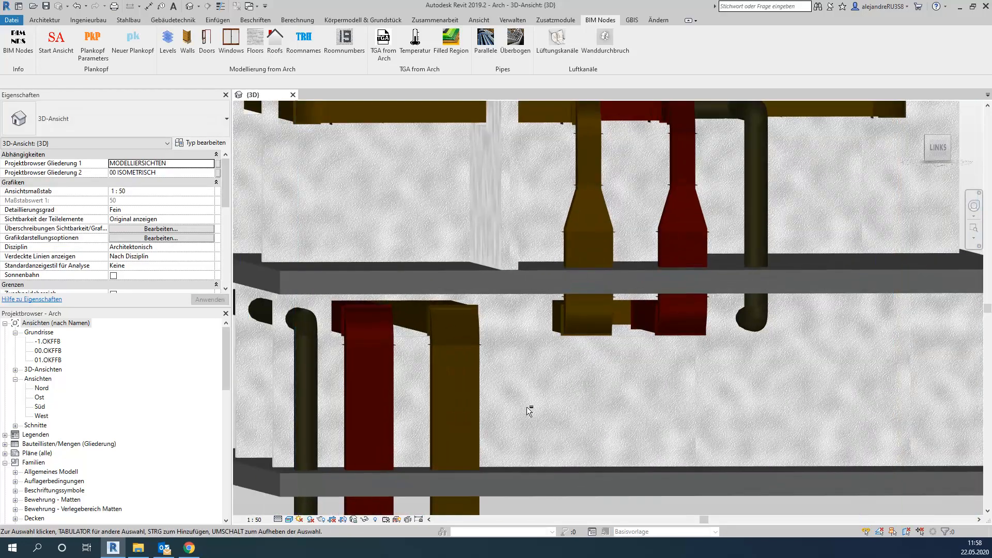
shift+middle_drag(527, 408, 605, 430)
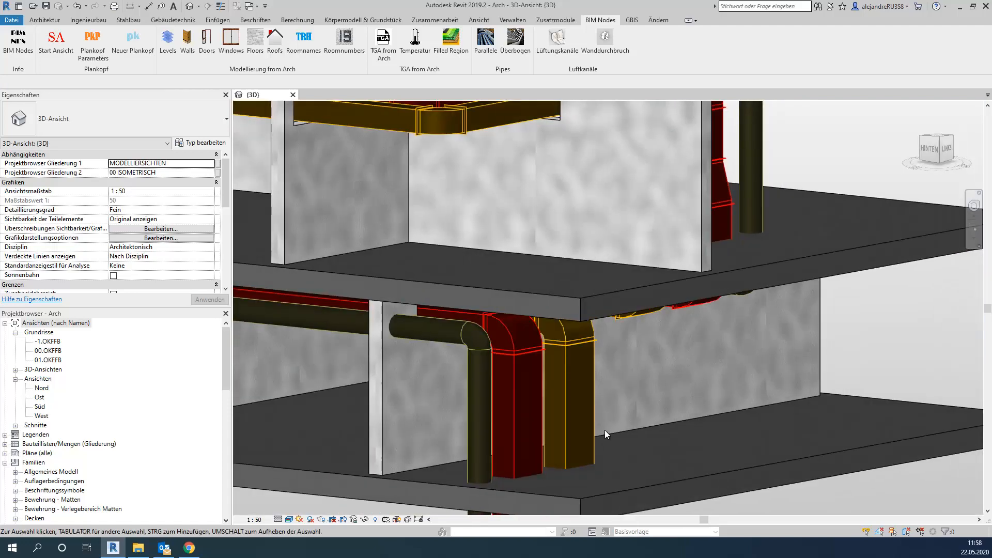
scroll(605, 430, down, 3)
scroll(467, 405, down, 3)
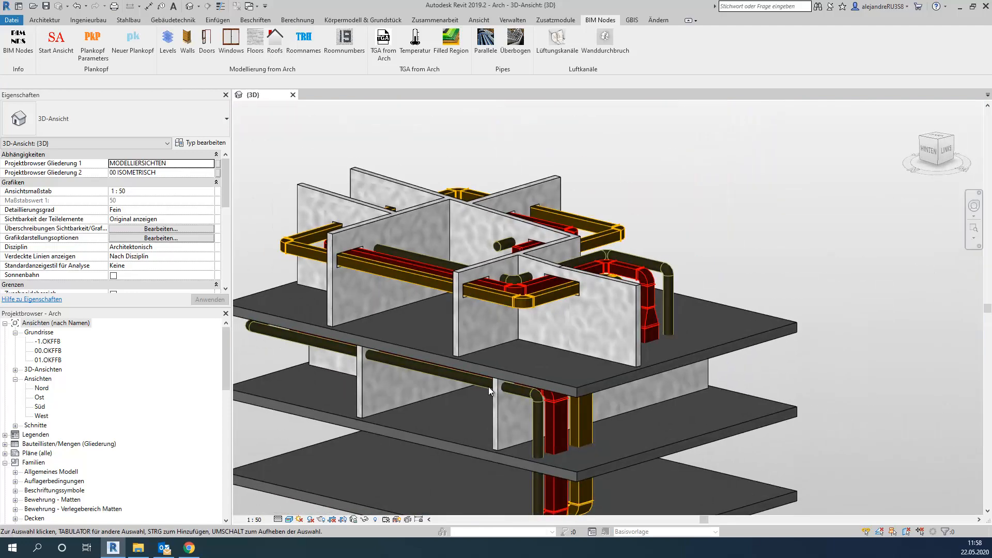
scroll(495, 372, down, 2)
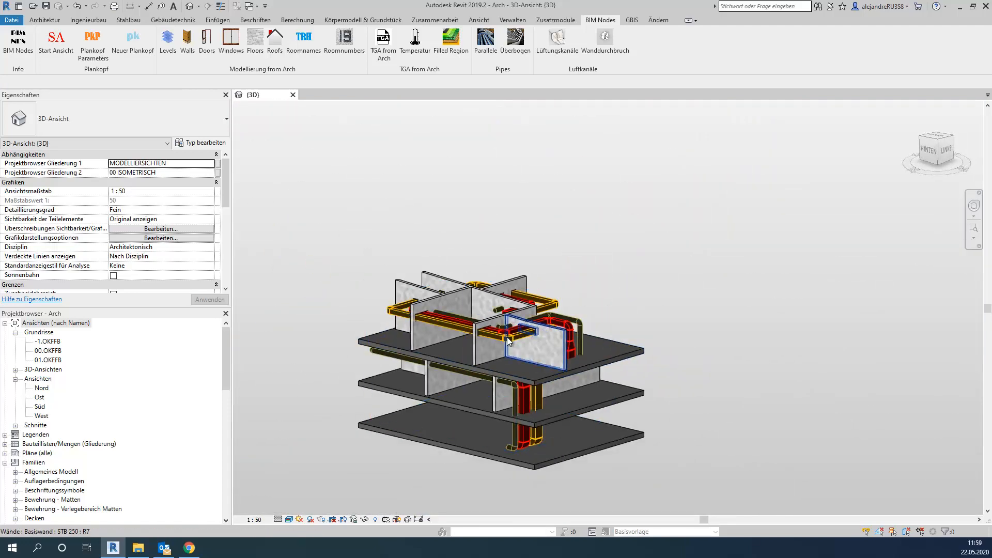
Hide the linked TGA.rvt duct model in the 3D view and inspect the system-filtered wall openings.
click(577, 331)
right_click(673, 307)
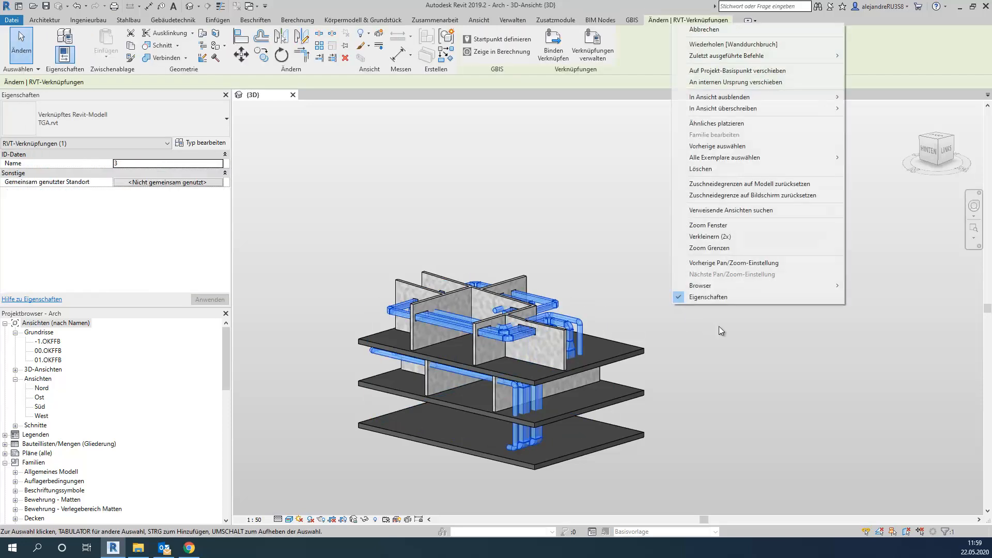
mouse_move(764, 94)
click(884, 95)
shift+middle_drag(581, 259, 606, 470)
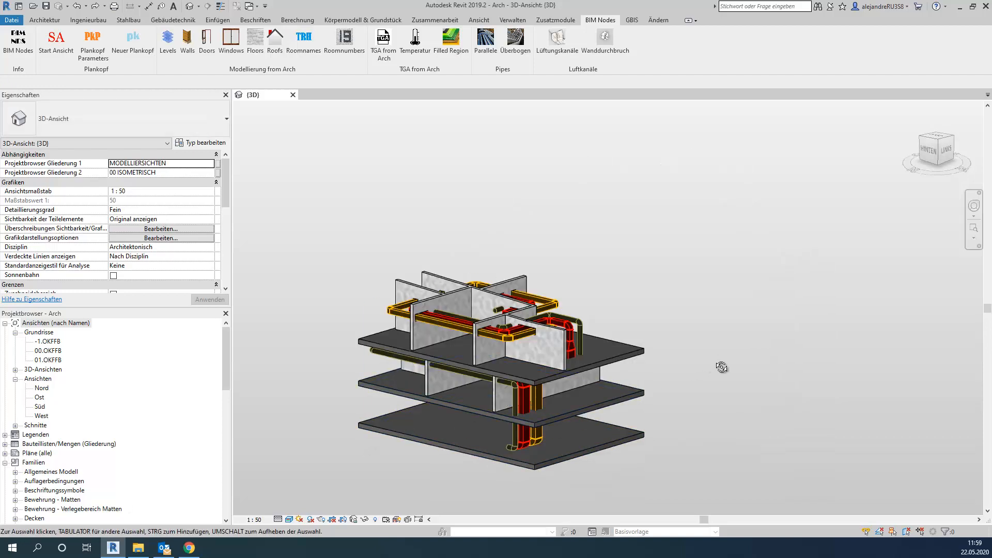
shift+middle_drag(722, 367, 442, 387)
scroll(417, 436, up, 2)
middle_click(417, 436)
middle_click(418, 436)
scroll(417, 436, down, 1)
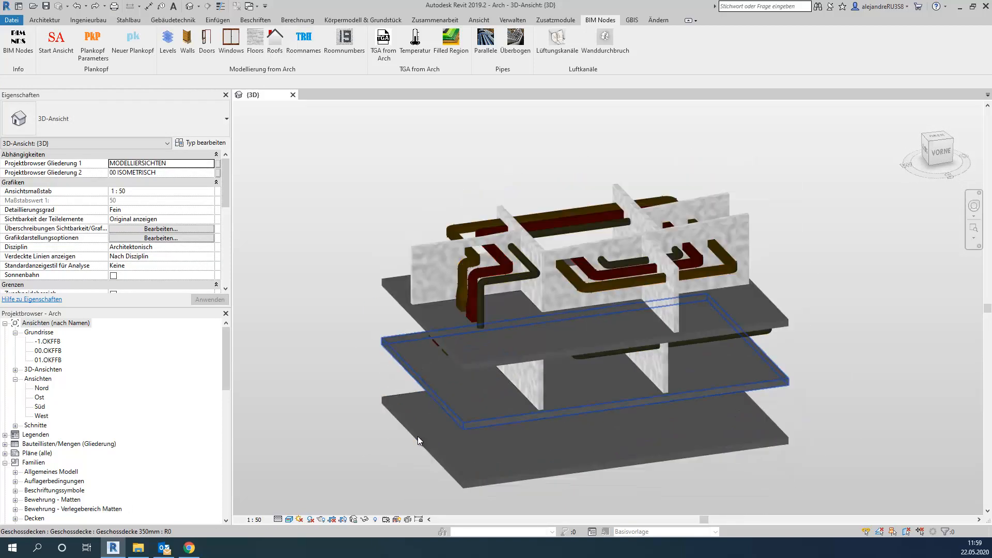